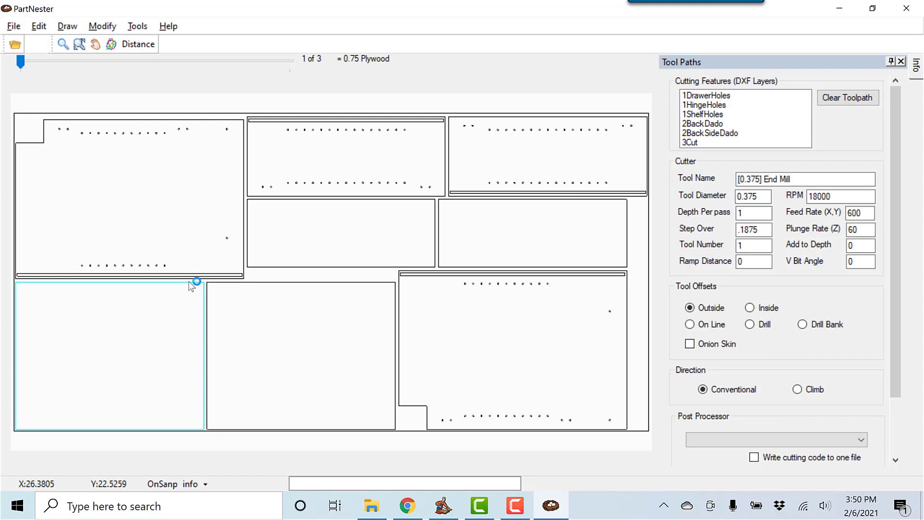
- Page through the nested sheets and examine which features belong to each cutting layer, from 1DrawerHoles to 3Cut
click(254, 60)
click(67, 65)
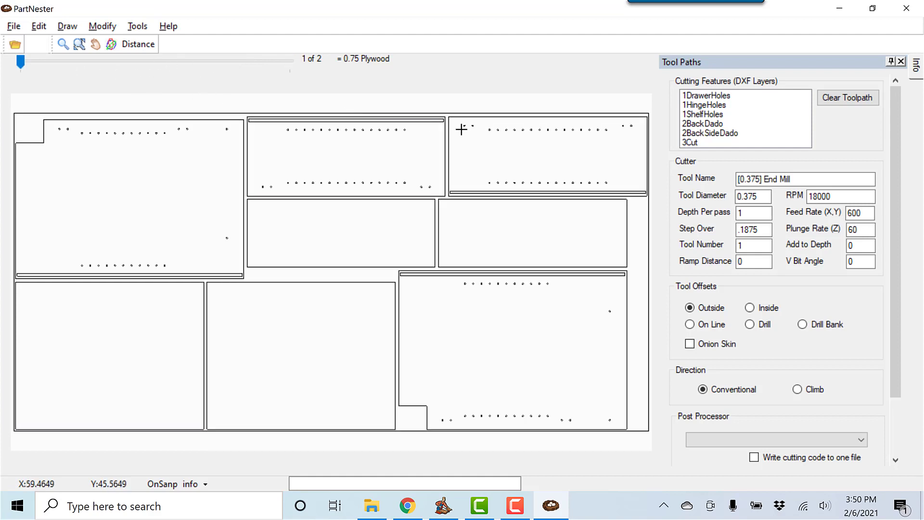
click(698, 96)
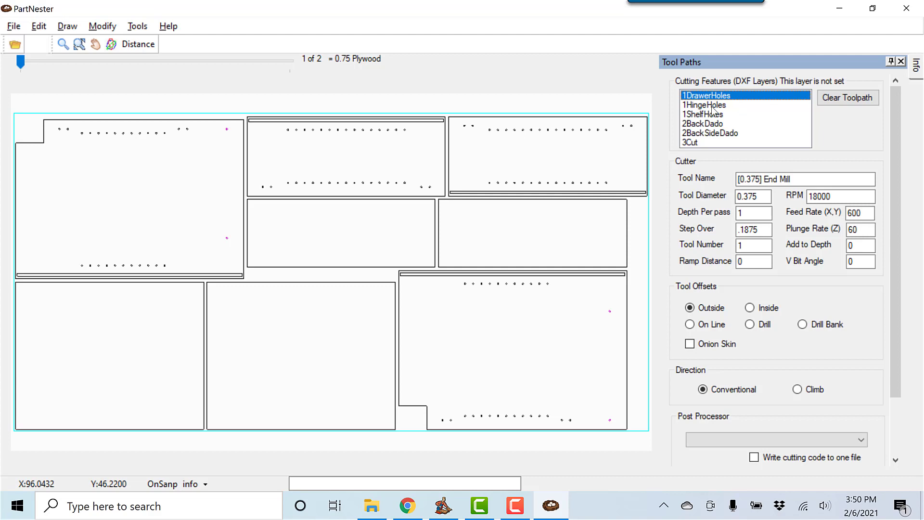
click(714, 105)
click(714, 114)
click(713, 123)
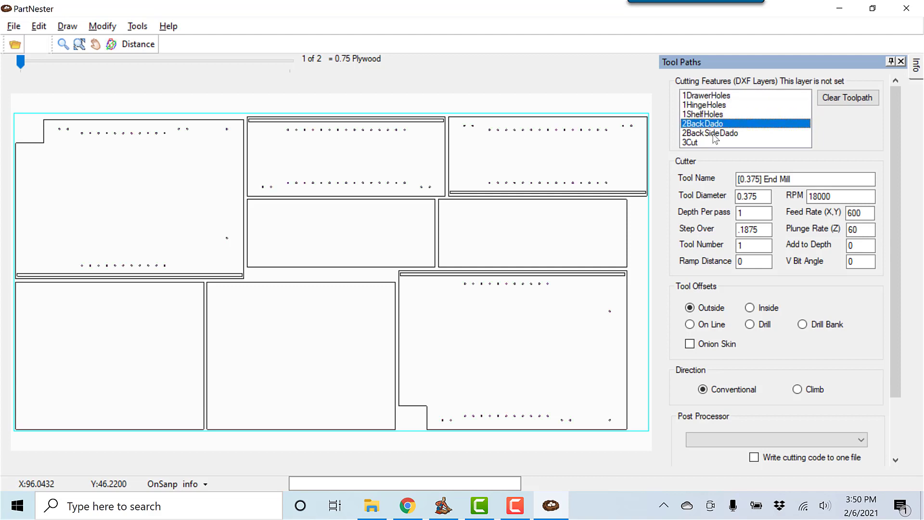
click(715, 134)
click(698, 144)
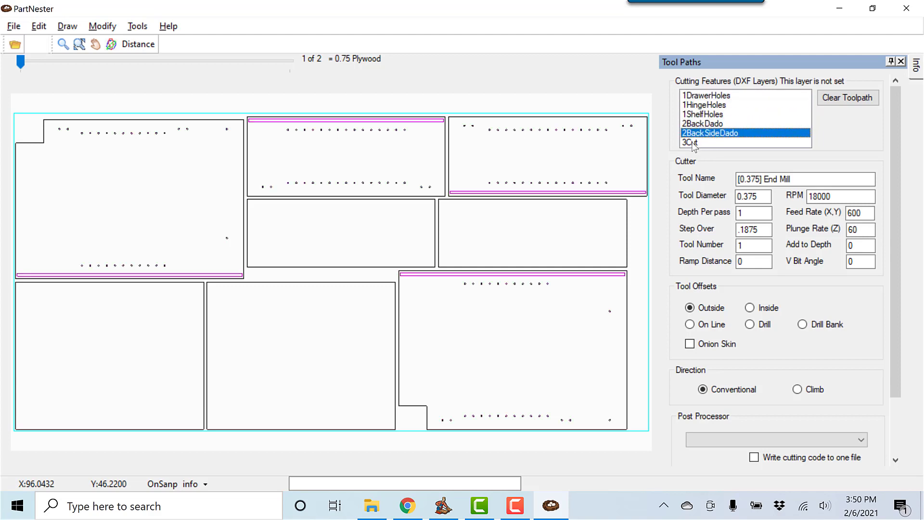
click(704, 96)
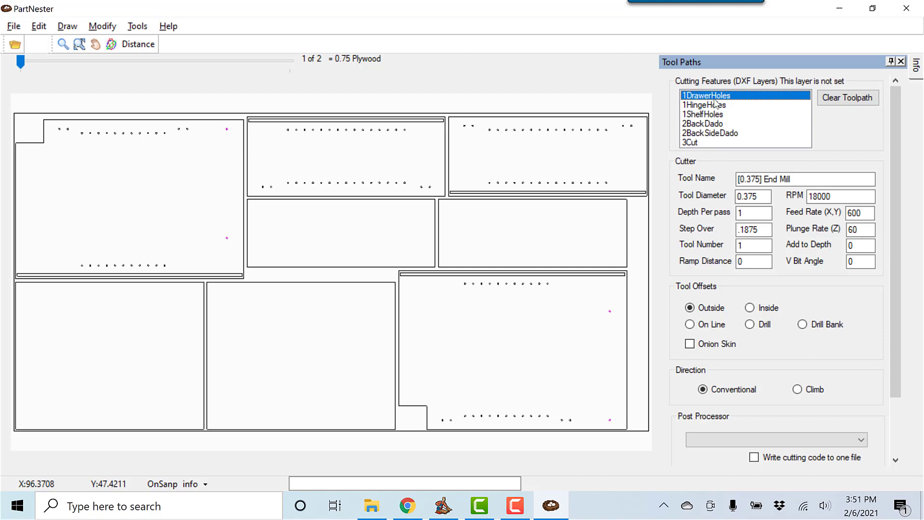
click(716, 114)
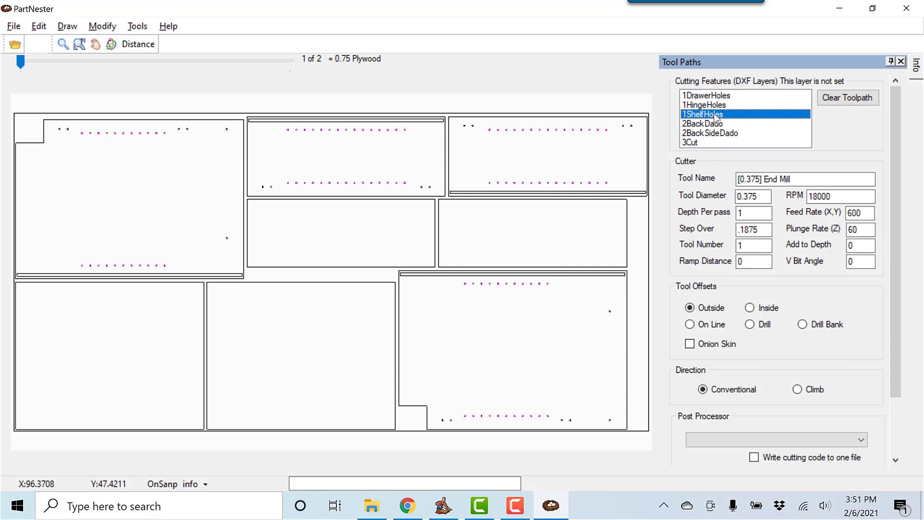
click(714, 98)
click(714, 105)
click(716, 116)
- For the 1DrawerHoles layer, rename the tool [0.18] End Mill and set its diameter to 0.18
click(718, 98)
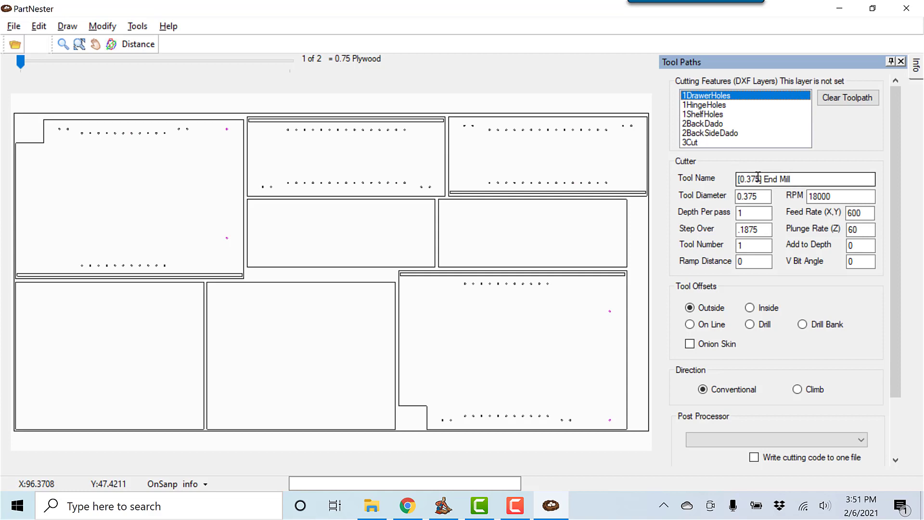
drag(756, 178, 745, 178)
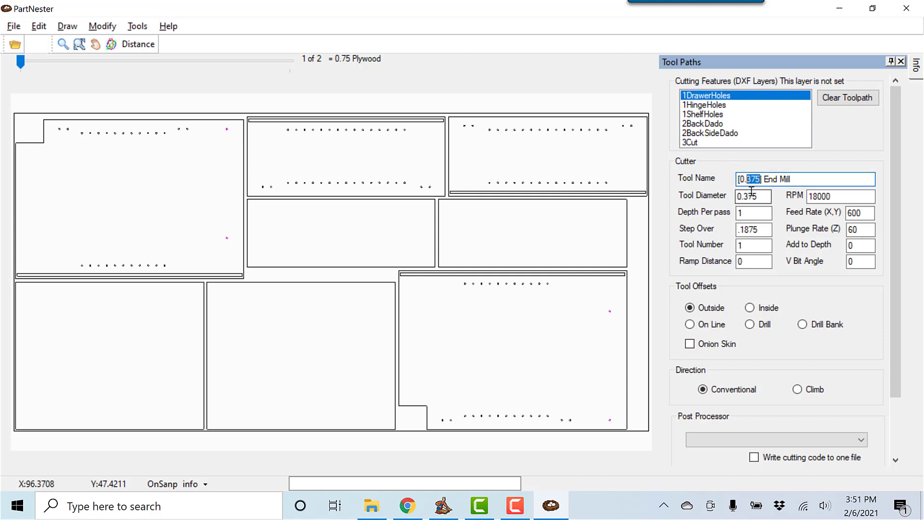
text(18)
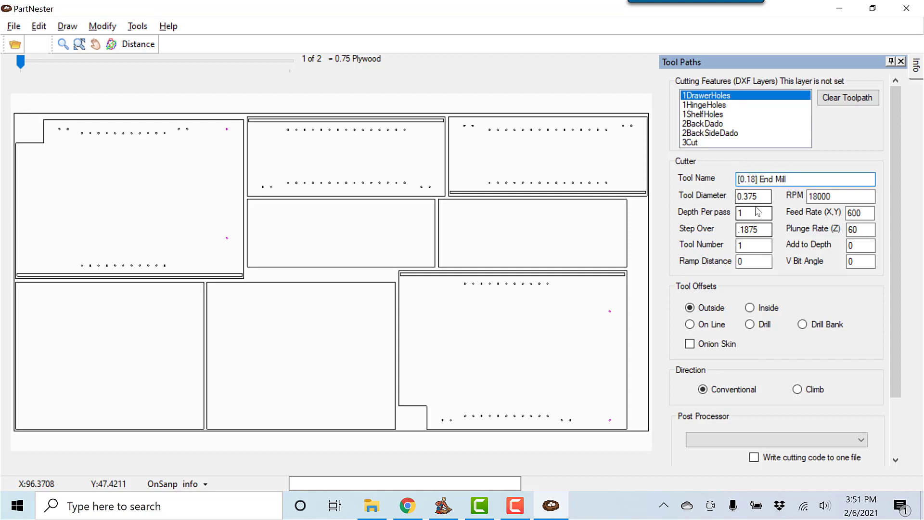
key(Tab)
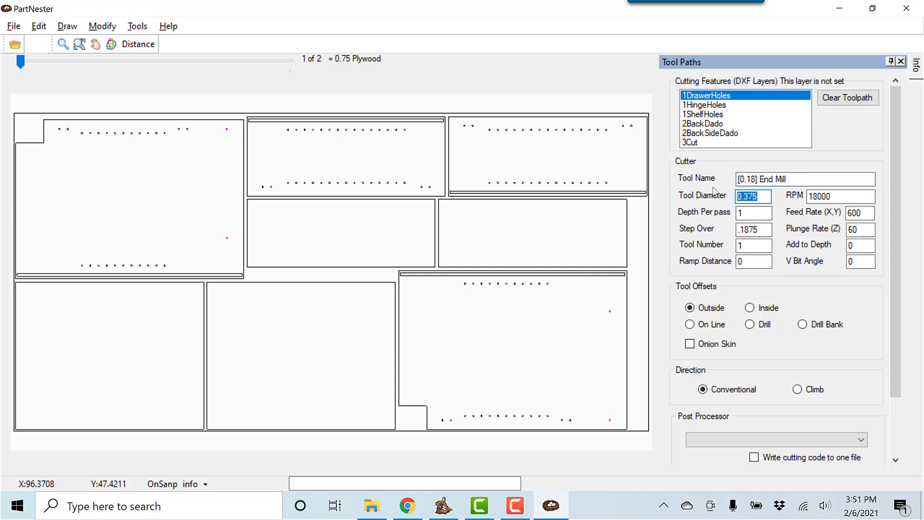
text(0.18)
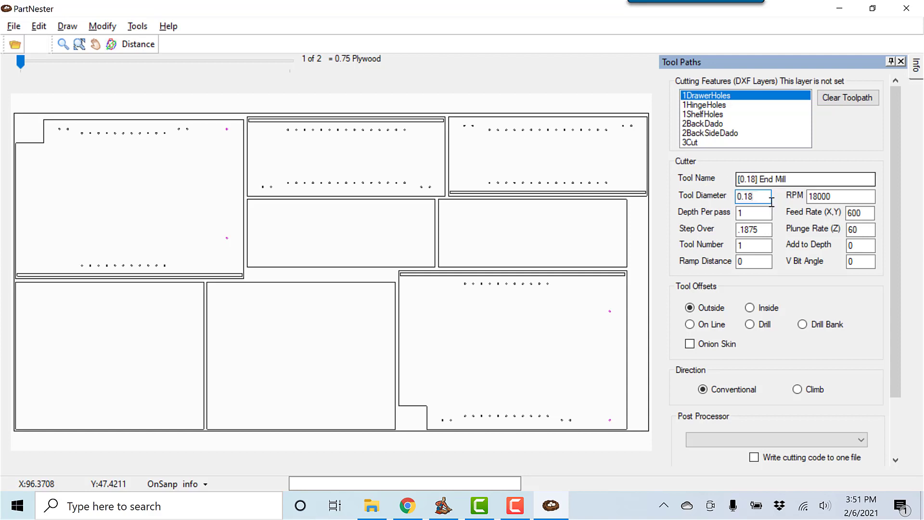
- Review the remaining cutter settings of the 1DrawerHoles layer, including depth per pass, step over, RPM, added depth and V bit angle
click(749, 213)
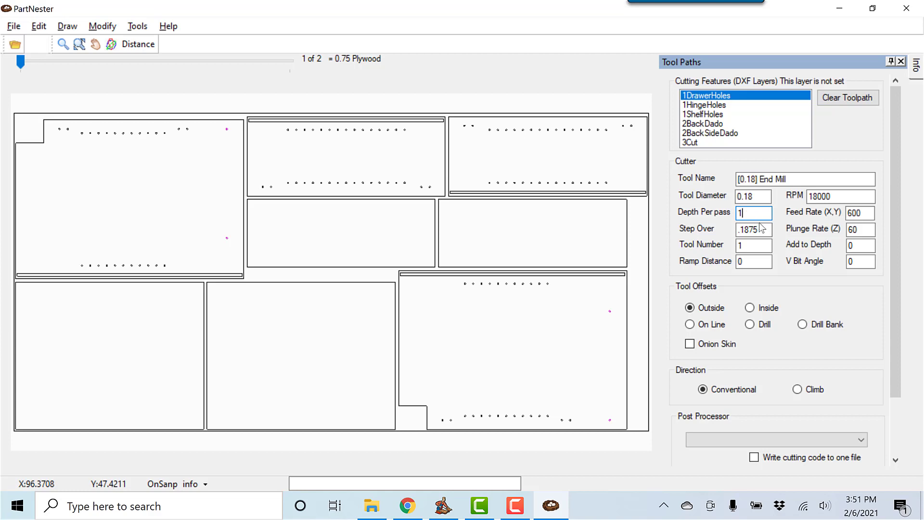
click(766, 224)
click(766, 225)
double_click(760, 246)
click(757, 262)
click(847, 199)
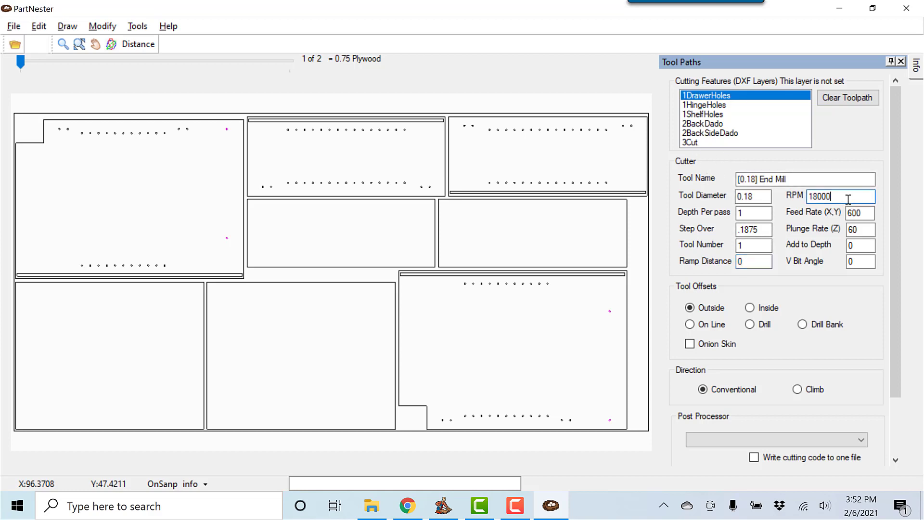
click(863, 246)
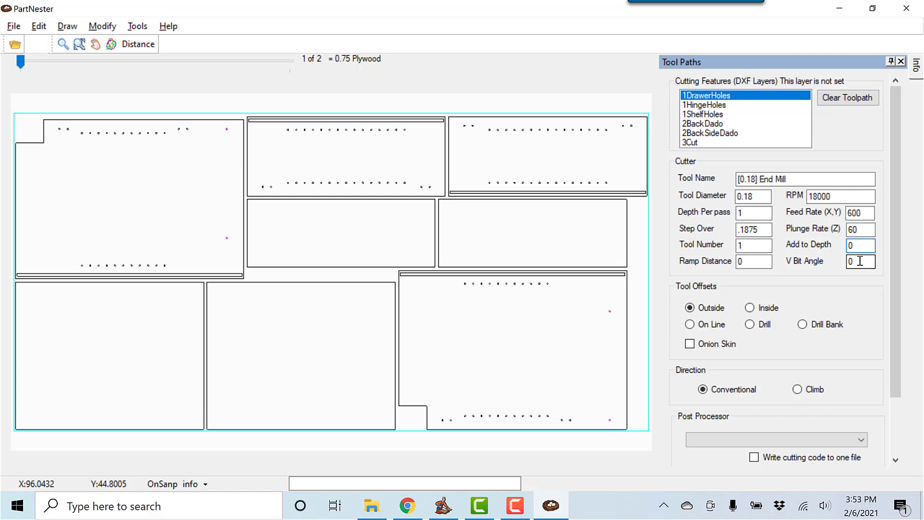
click(858, 262)
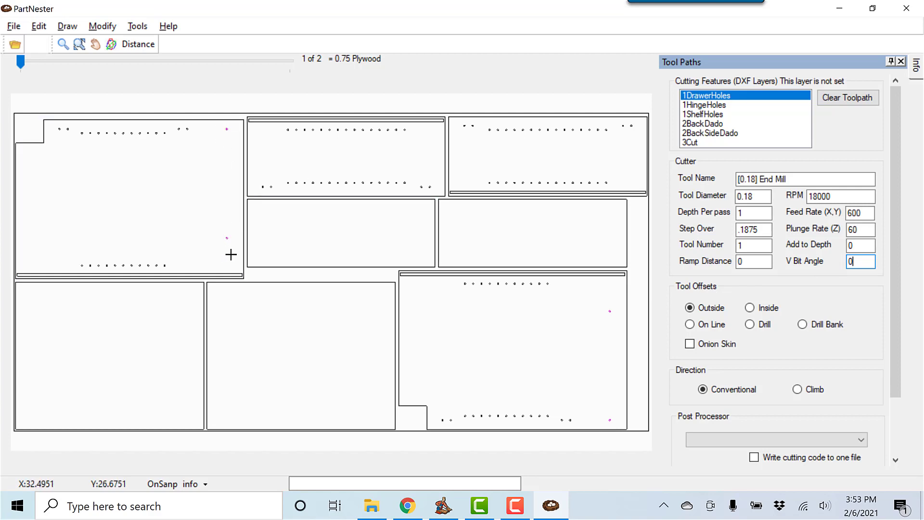
- Set the 1DrawerHoles tool offset to Drill, choose the ShopBot post processor, and save the settings as a template
click(752, 325)
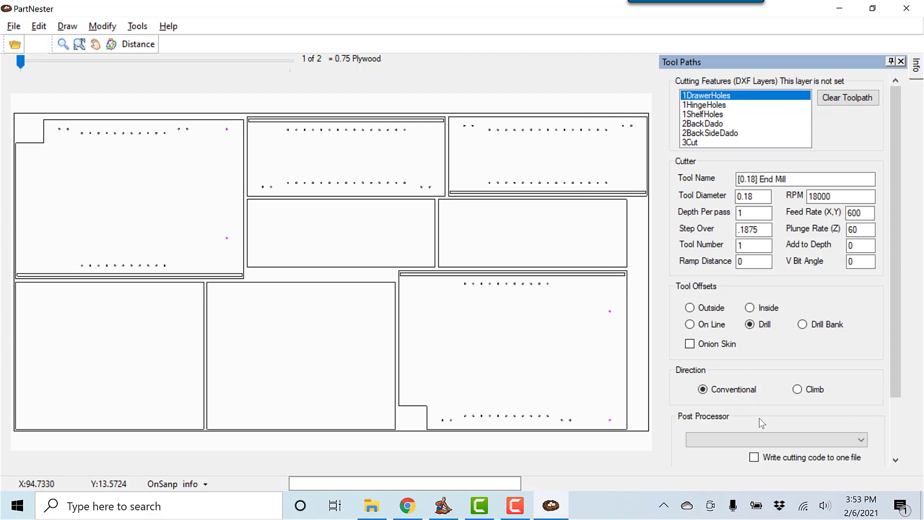
click(862, 443)
click(783, 453)
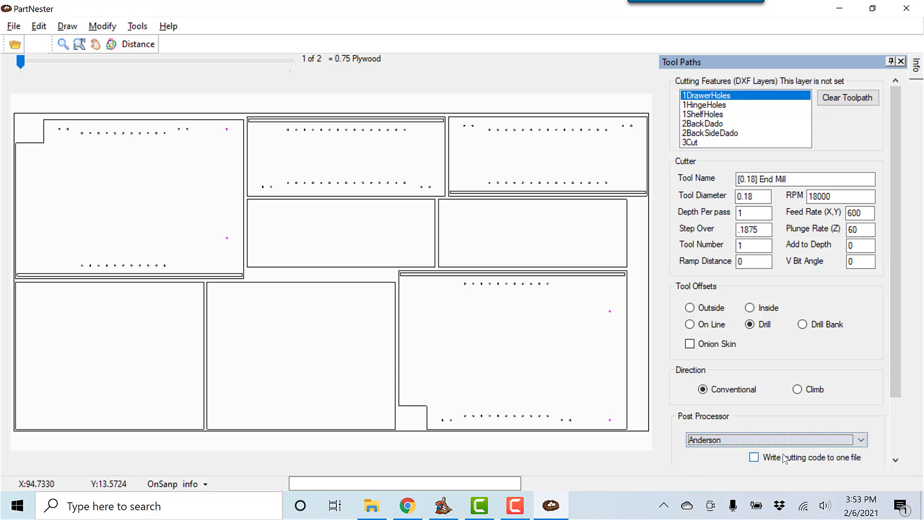
scroll(815, 373, down, 3)
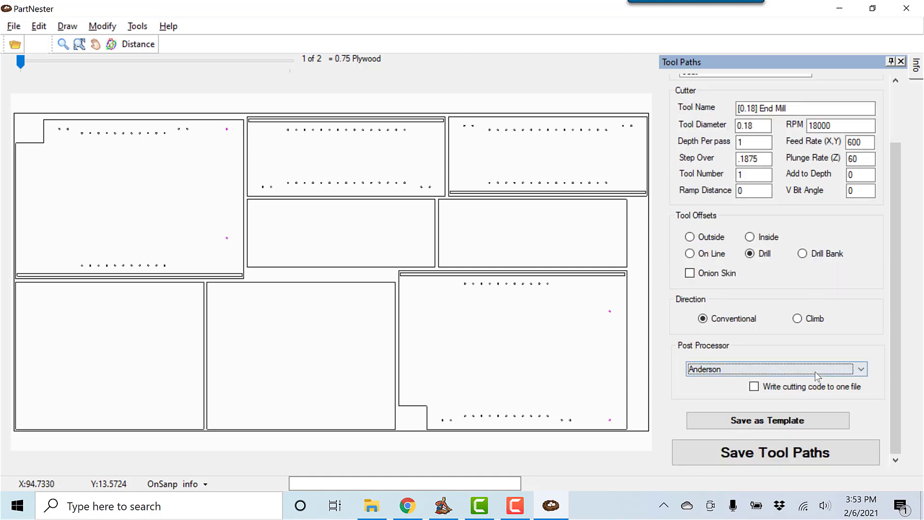
click(777, 420)
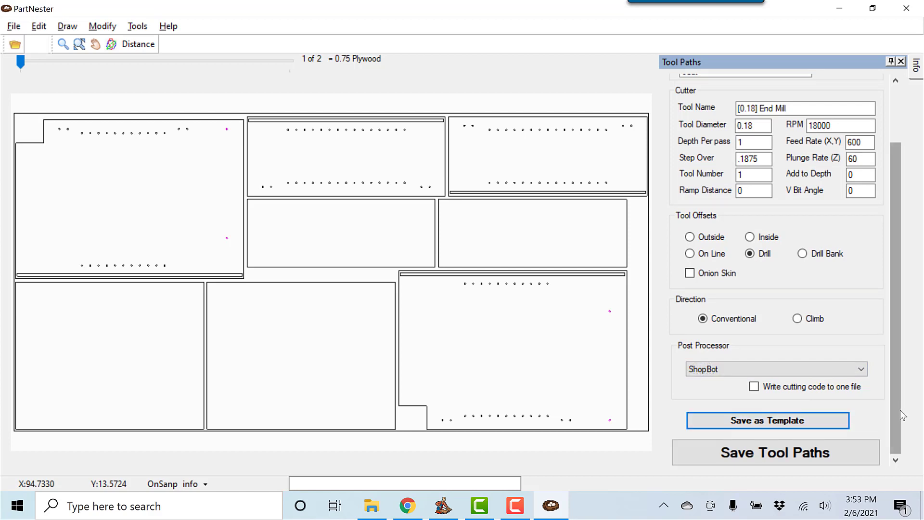
- Assign the Drill Bank offset to the 1HingeHoles layer with the Anderson post processor, and save it as a template
drag(899, 408, 895, 314)
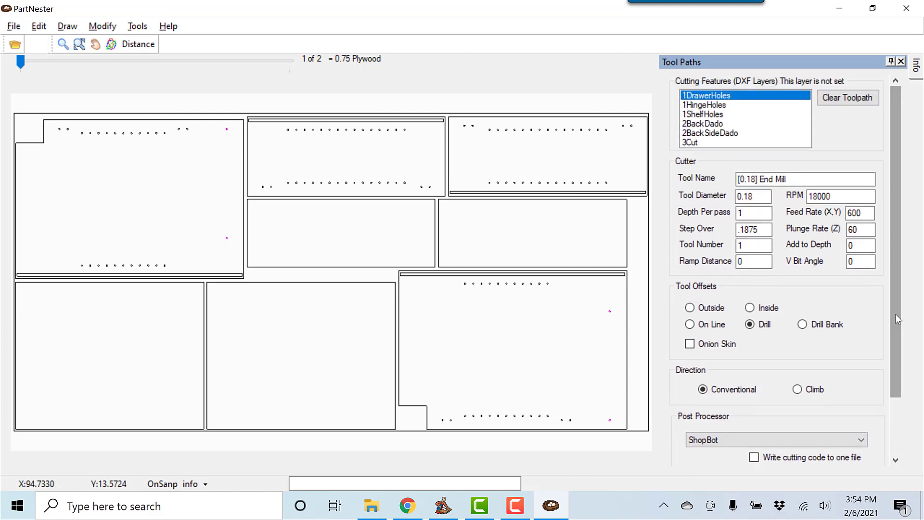
click(703, 104)
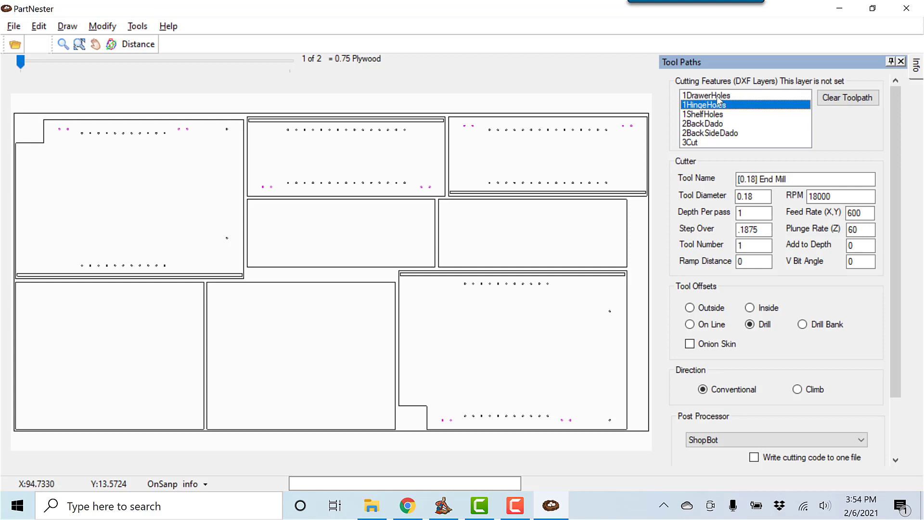
click(717, 95)
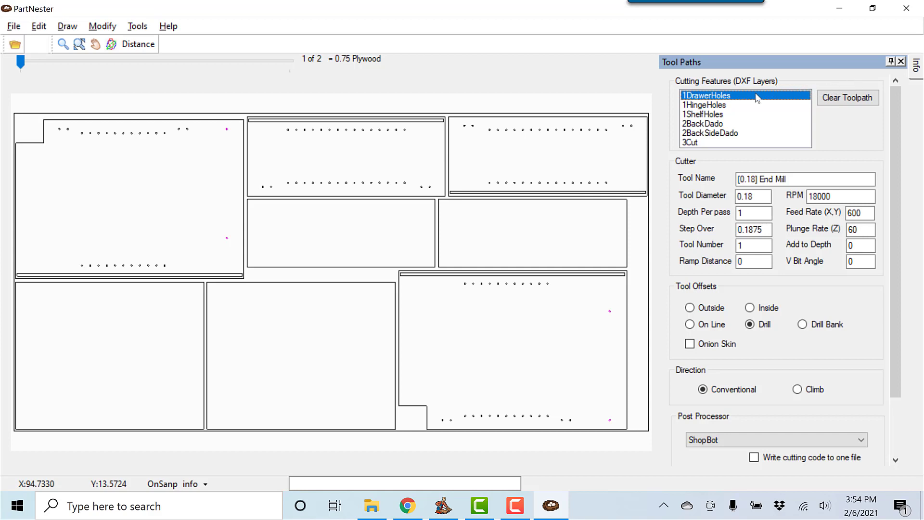
click(723, 105)
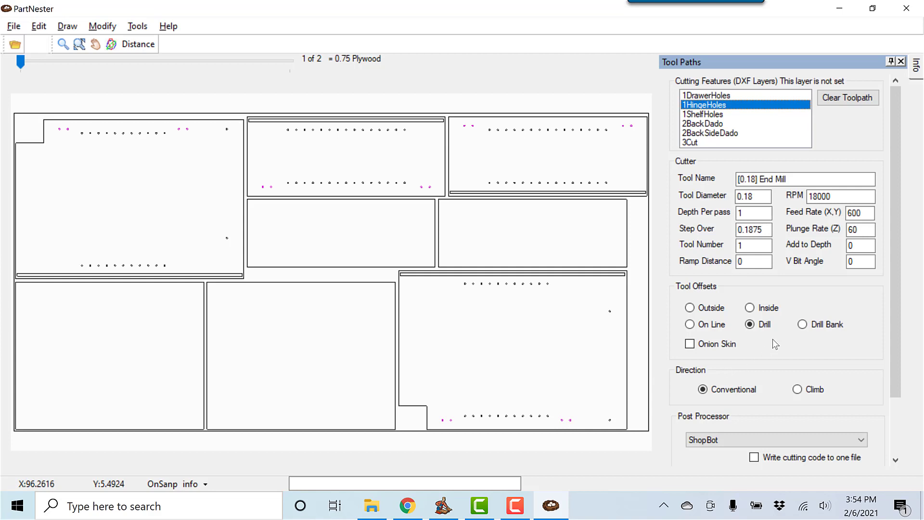
click(810, 331)
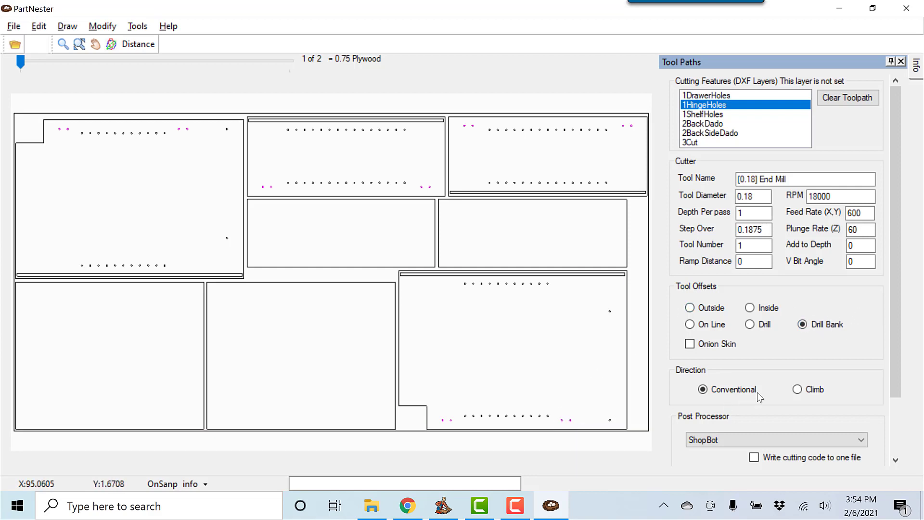
drag(895, 311, 898, 366)
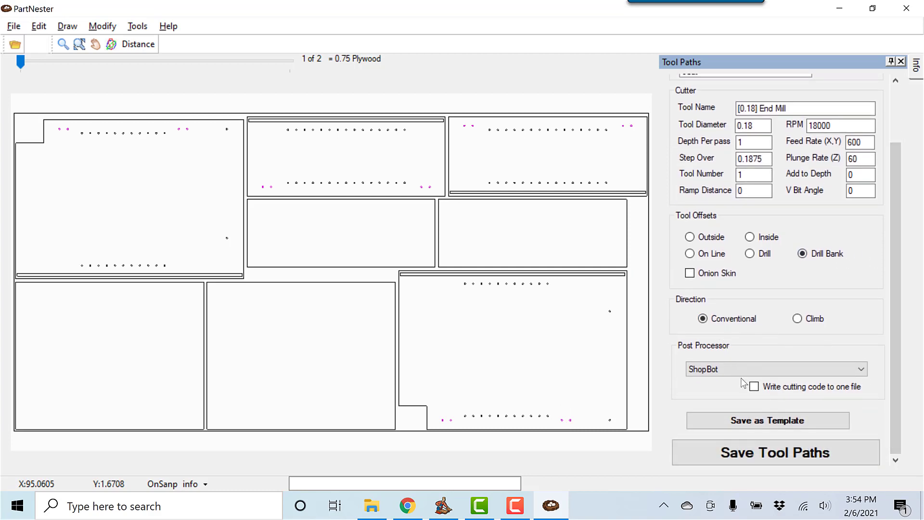
click(758, 369)
click(724, 383)
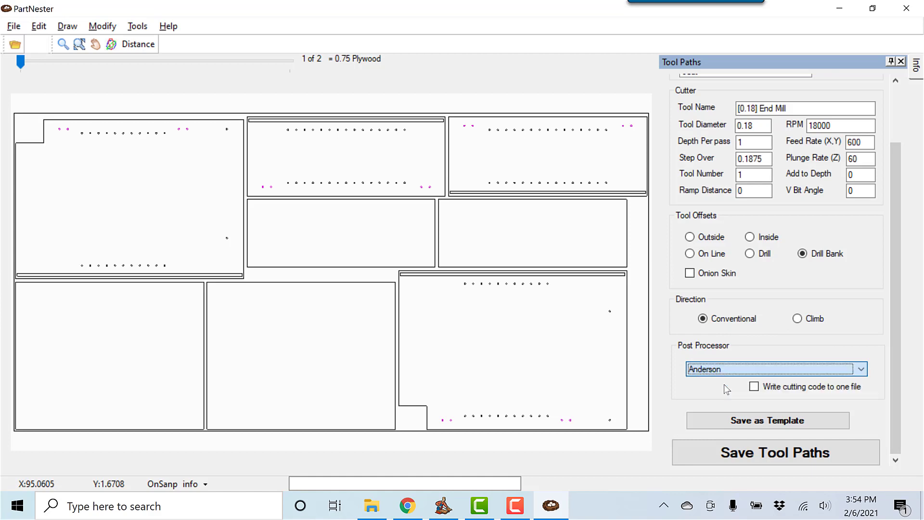
click(766, 420)
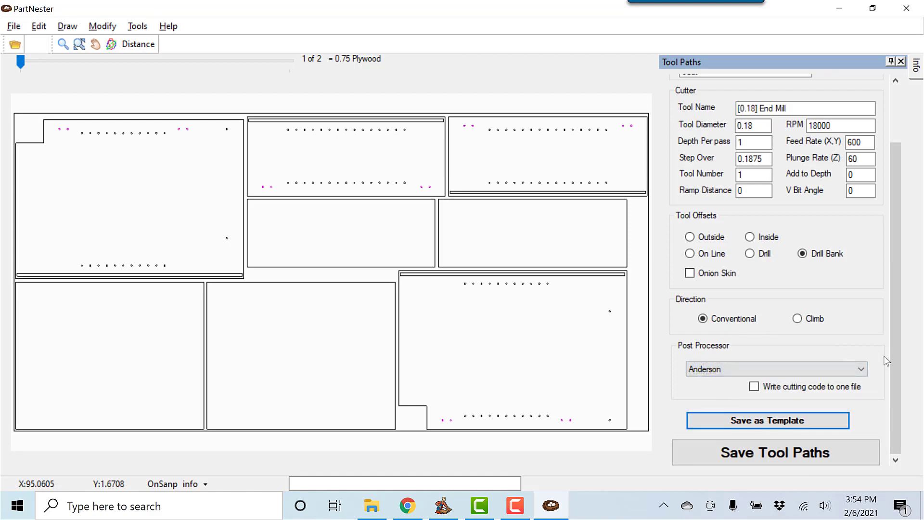
- Save the current 0.18 end mill and Drill Bank settings as the template for the 1ShelfHoles layer
scroll(895, 361, up, 2)
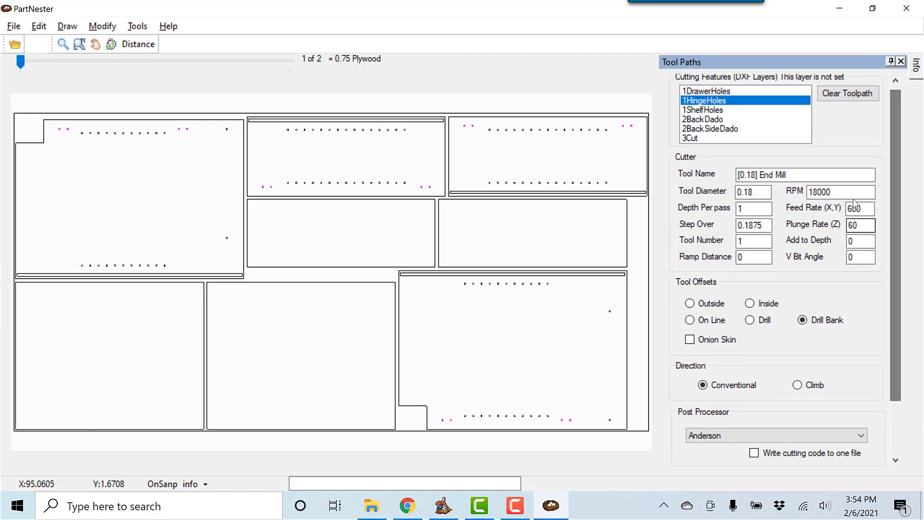
click(709, 110)
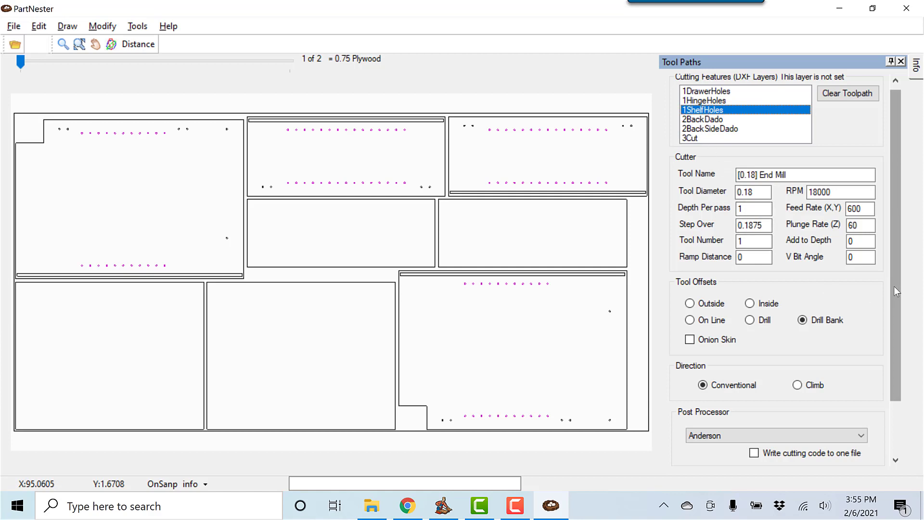
drag(894, 285, 890, 383)
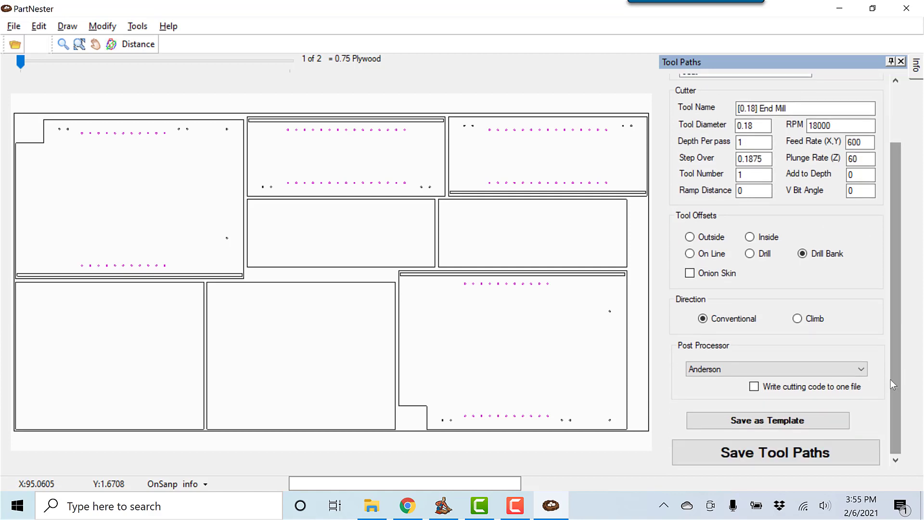
click(820, 426)
- Check the toolpath status and highlighted geometry of the 2BackDado, 1ShelfHoles and 3Cut layers
drag(893, 386, 893, 339)
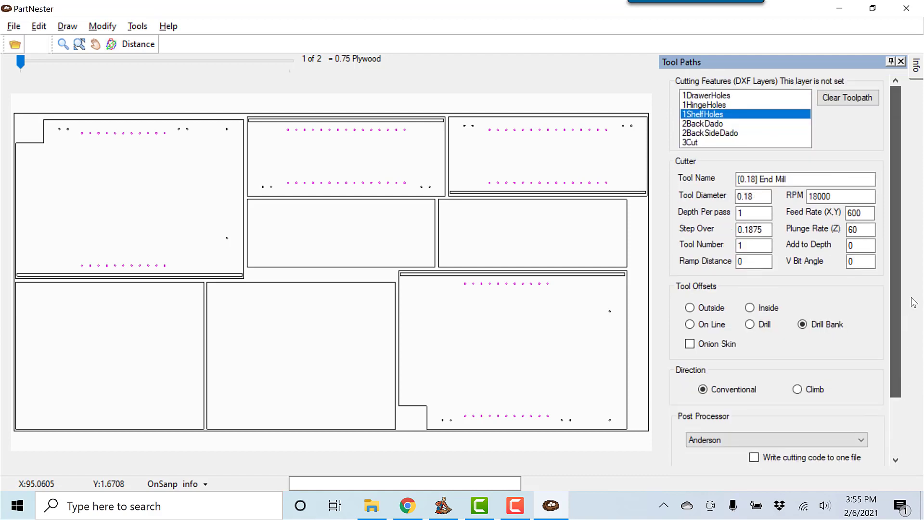
click(708, 123)
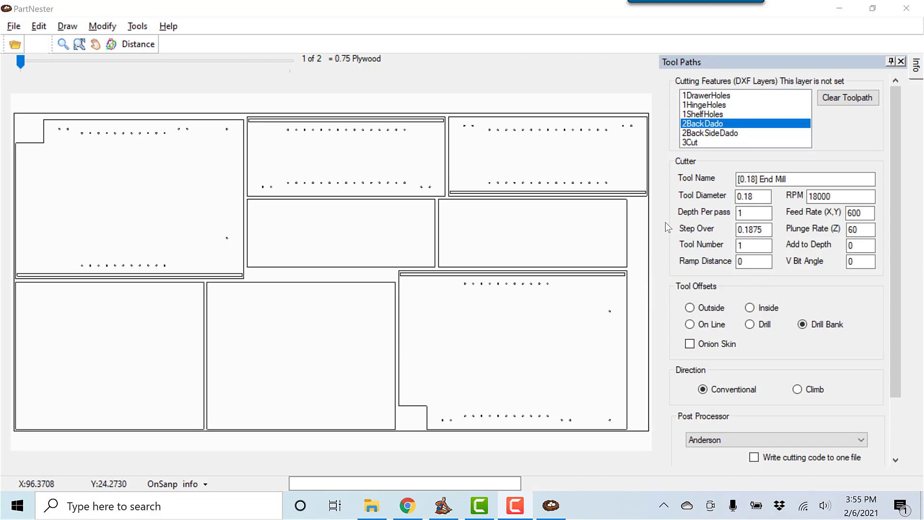
click(698, 114)
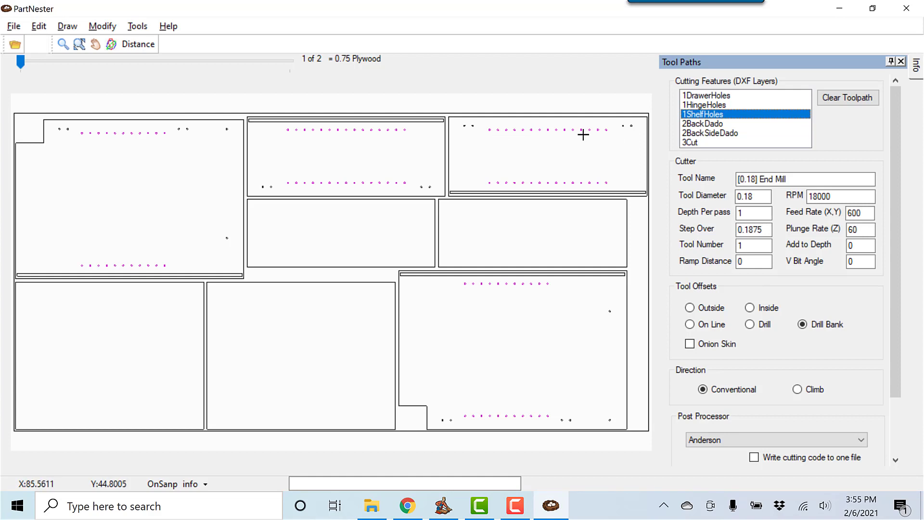
click(696, 143)
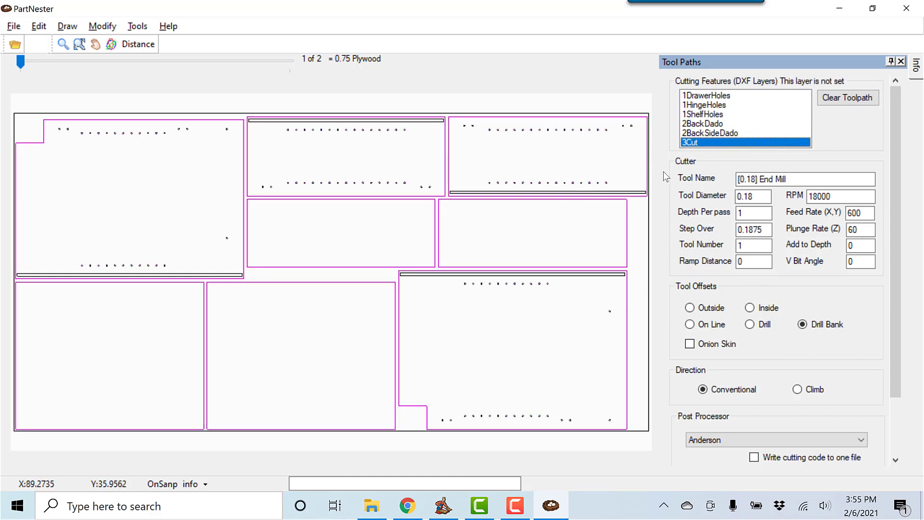
click(704, 124)
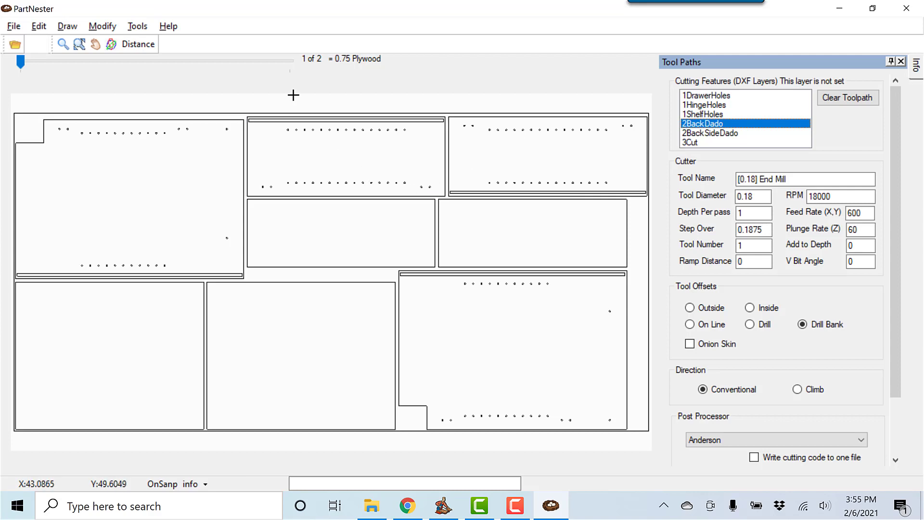
- Set the 2BackDado layer's cutter to [0.375] End Mill with a 0.375 tool diameter and a depth per pass of 6
click(276, 62)
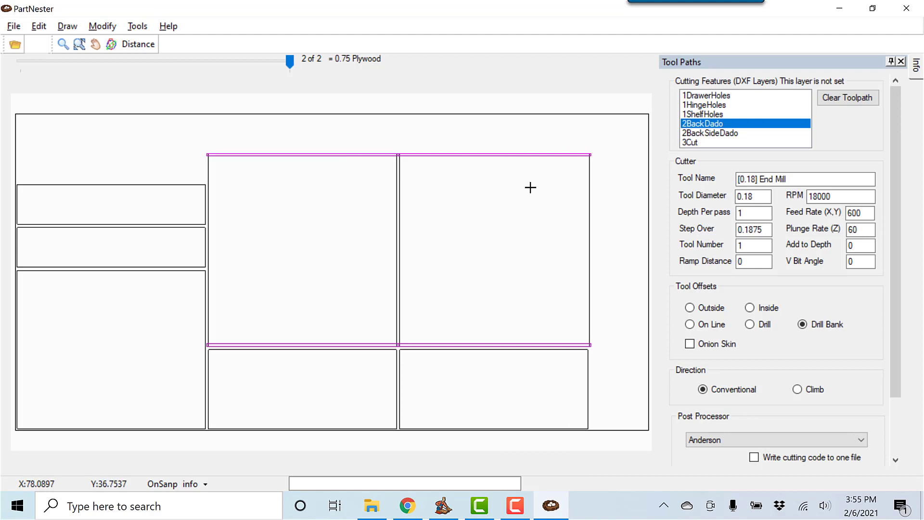
click(28, 60)
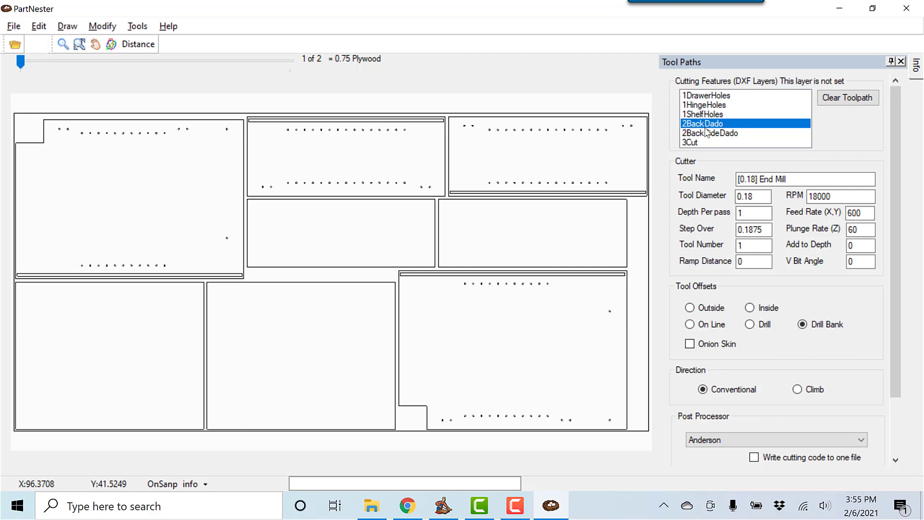
drag(756, 178, 746, 180)
text(375)
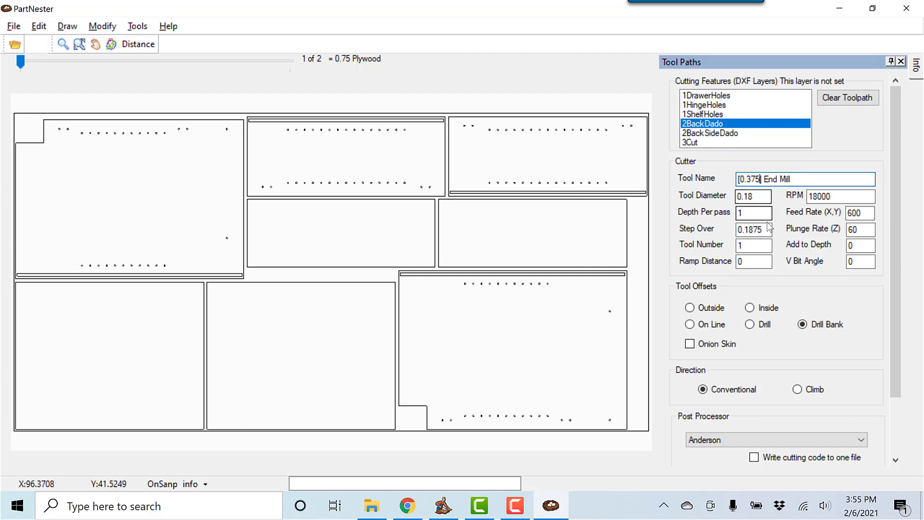
drag(755, 195, 749, 195)
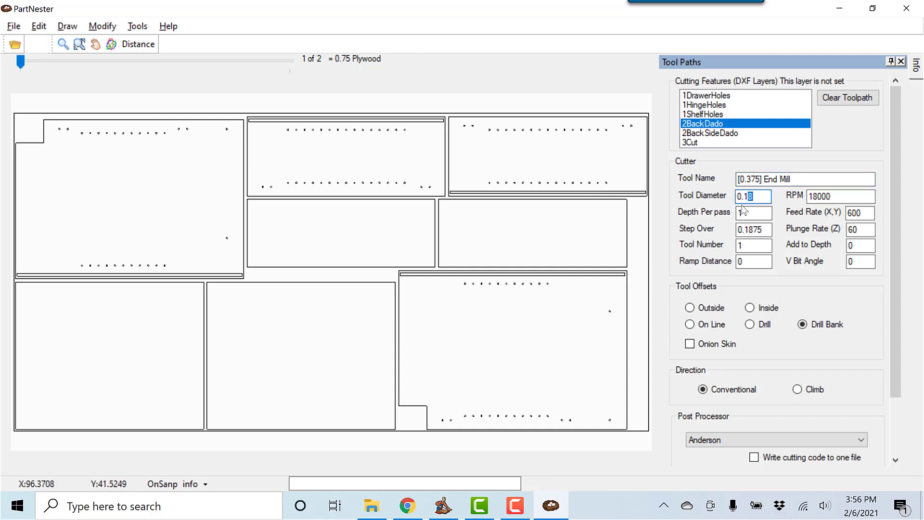
key(BackSpace)
key(BackSpace)
text(375)
click(753, 217)
drag(749, 212, 730, 217)
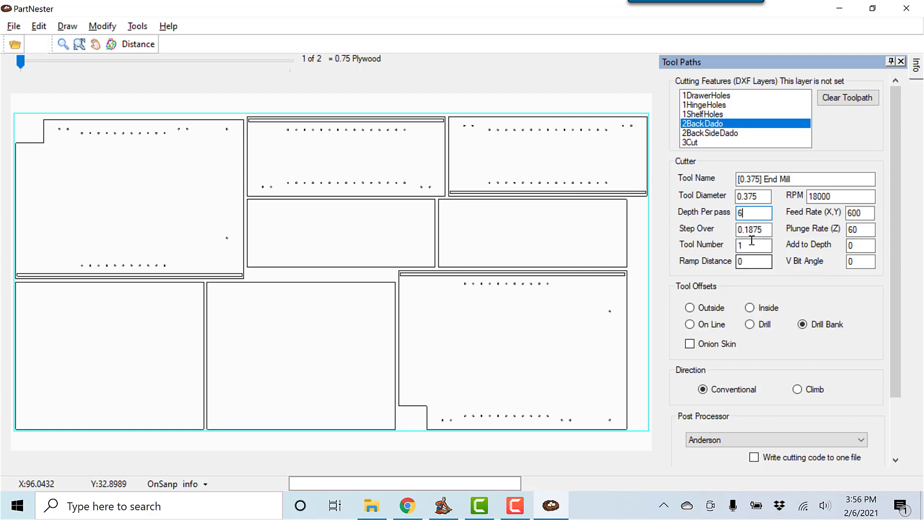
- Set the 2BackDado layer's tool offset to Inside and save its settings as a template
click(750, 308)
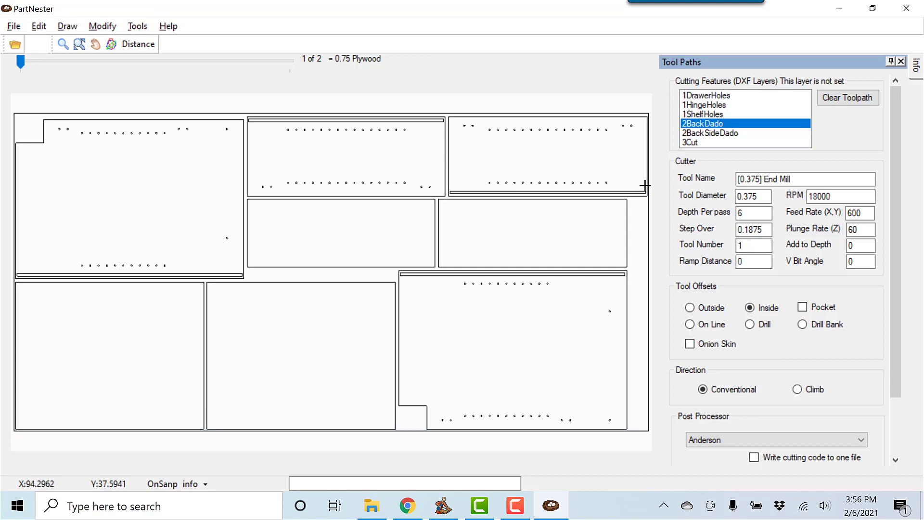
click(752, 196)
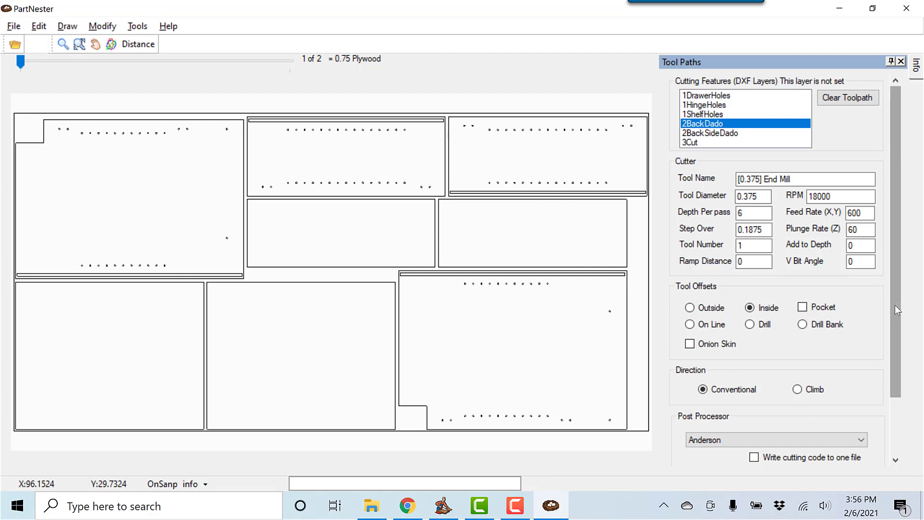
drag(894, 304, 900, 357)
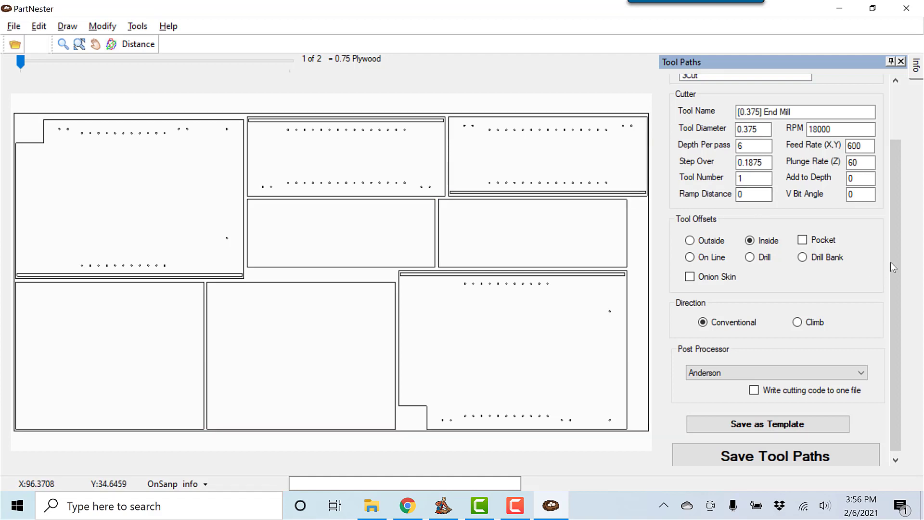
scroll(896, 259, down, 1)
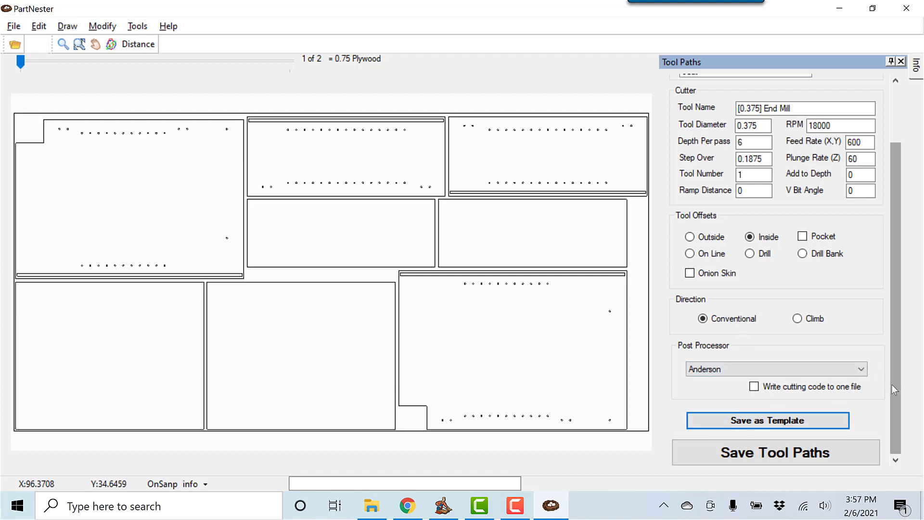
drag(891, 384, 915, 294)
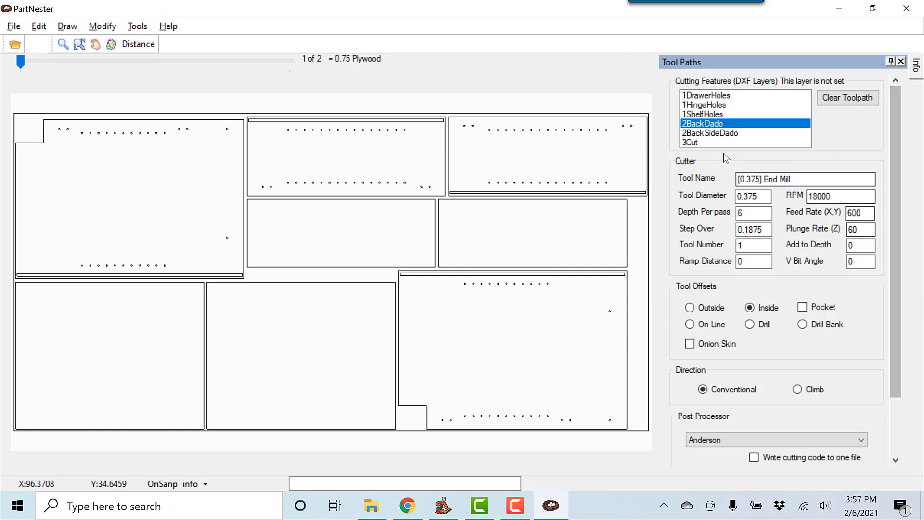
- Save the same 0.375 end mill and Inside offset settings as the template for the 2BackSideDado layer
click(720, 133)
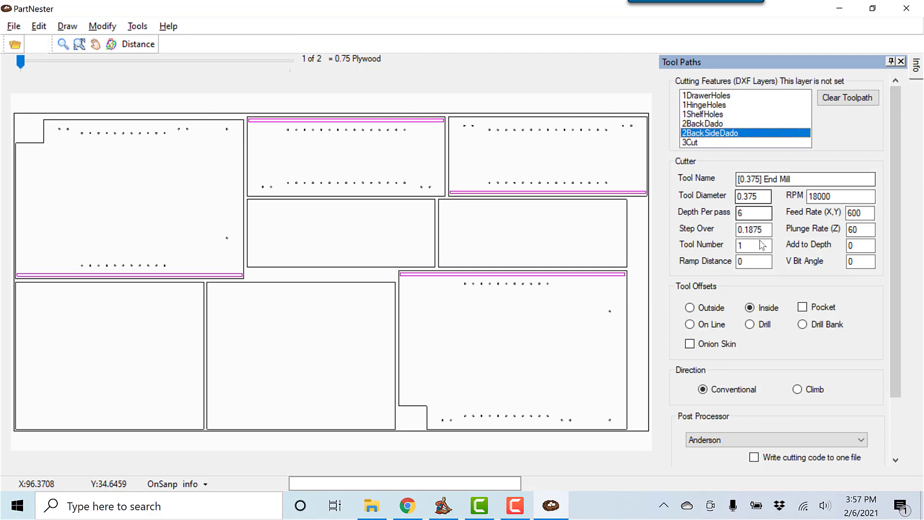
mouse_move(894, 289)
mouse_down()
mouse_move(894, 371)
mouse_move(895, 293)
mouse_up()
click(830, 420)
- Assign the Outside tool offset to the 3Cut layer and save its settings as a template
click(689, 143)
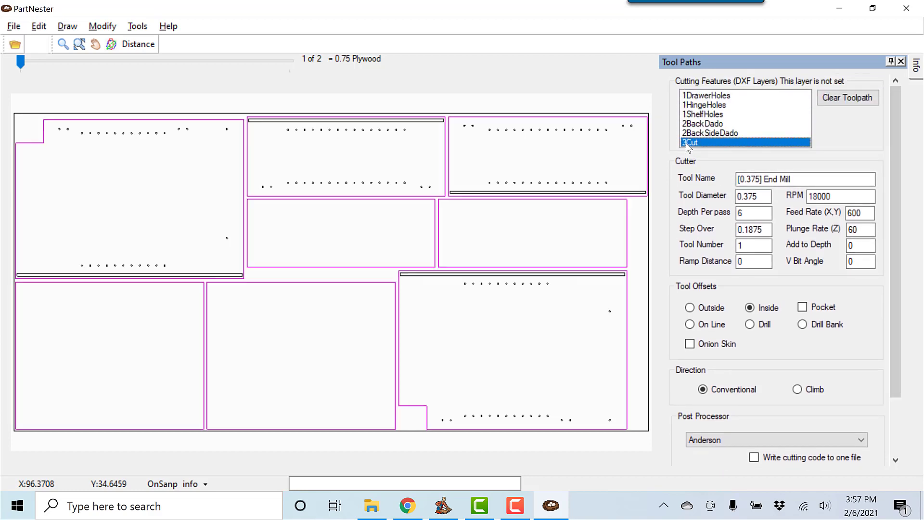
click(702, 311)
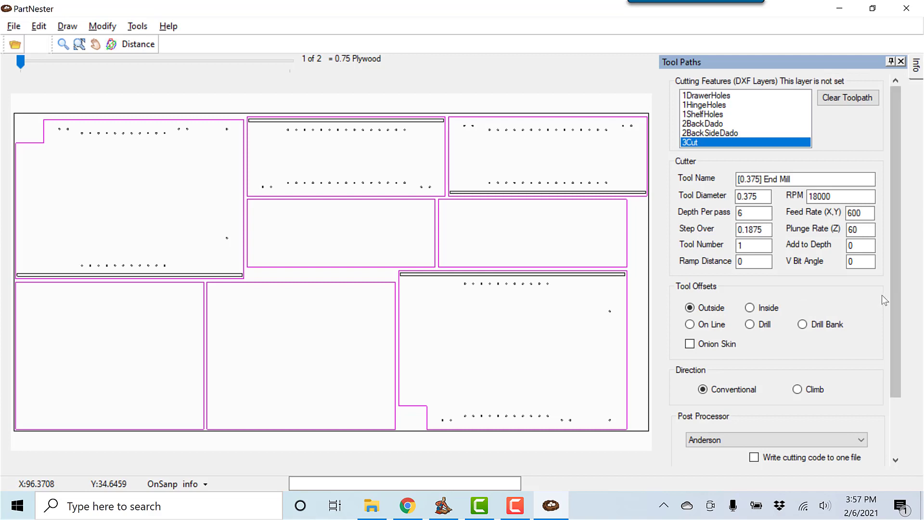
scroll(903, 273, down, 3)
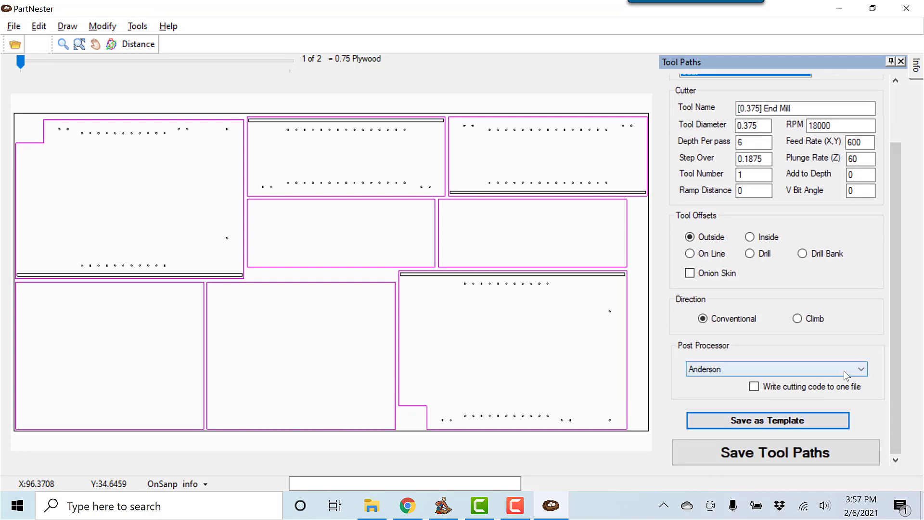
drag(892, 388, 897, 274)
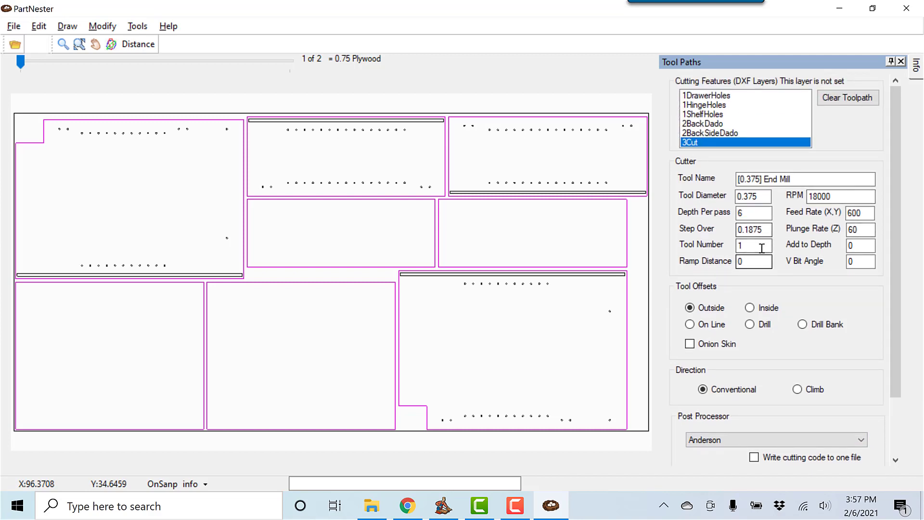
- Review the stored cutter, tool offset and post processor settings of each drilling, dado and cut layer
click(697, 115)
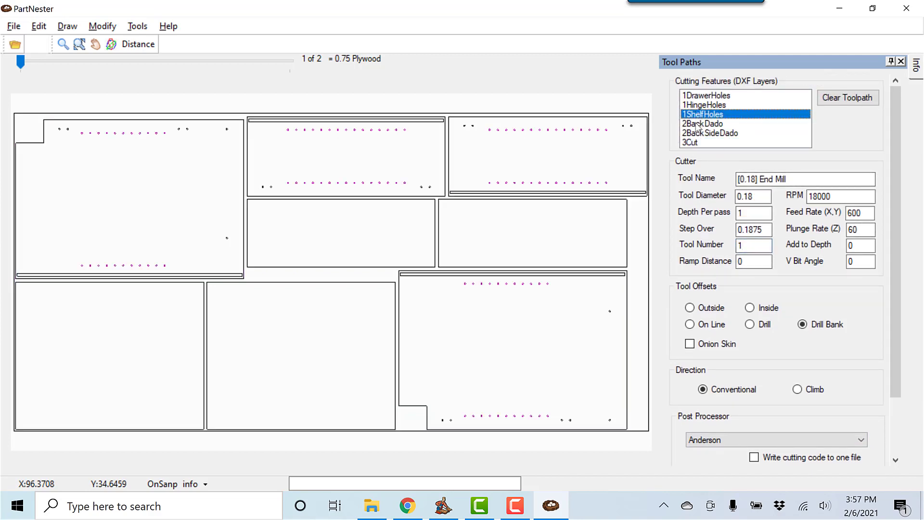
click(698, 123)
click(698, 133)
click(697, 142)
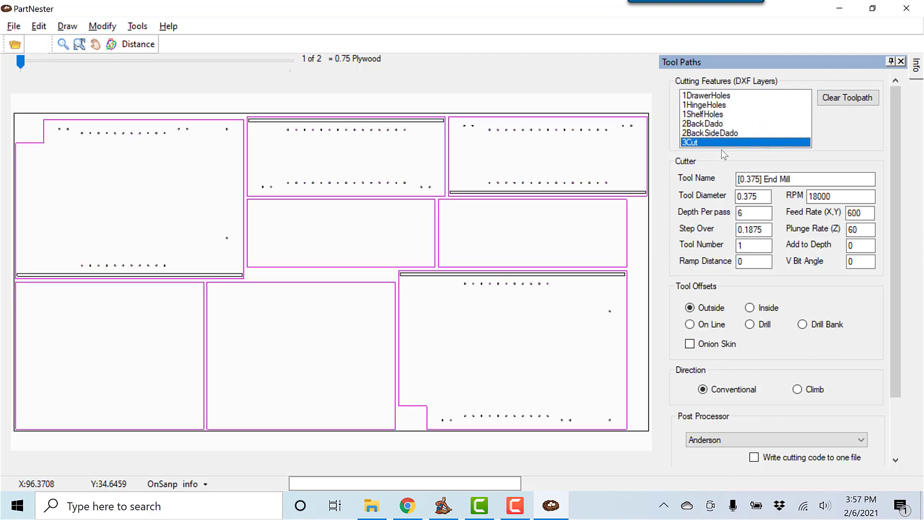
click(701, 95)
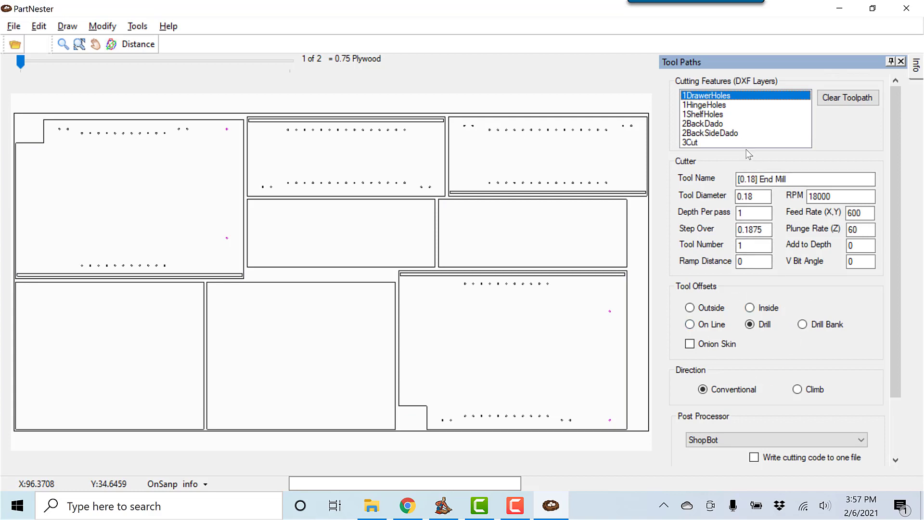
click(720, 105)
click(720, 114)
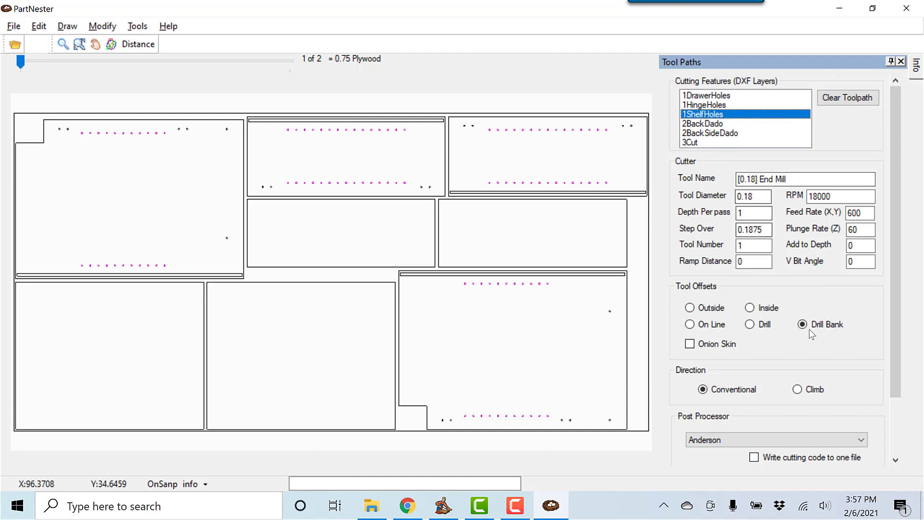
click(692, 133)
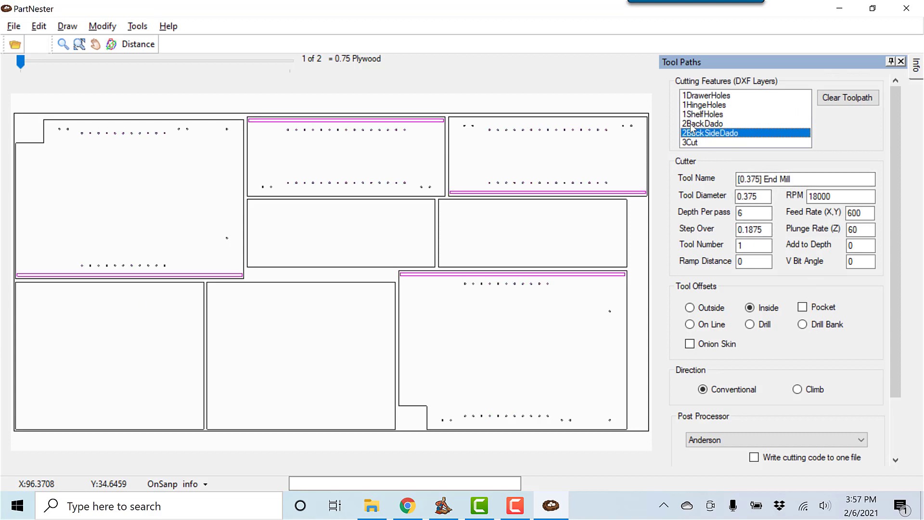
- Set the tool number of the 2BackDado layer to 2 and save its template again
click(692, 124)
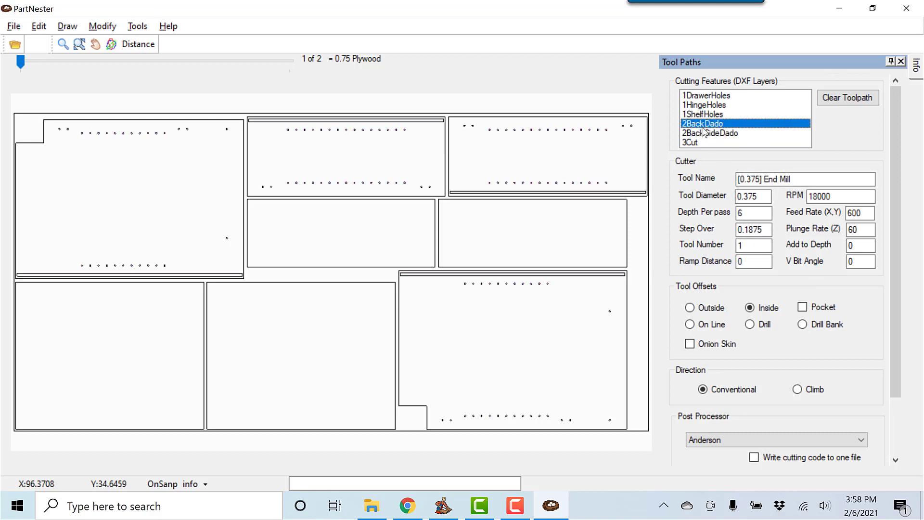
click(754, 245)
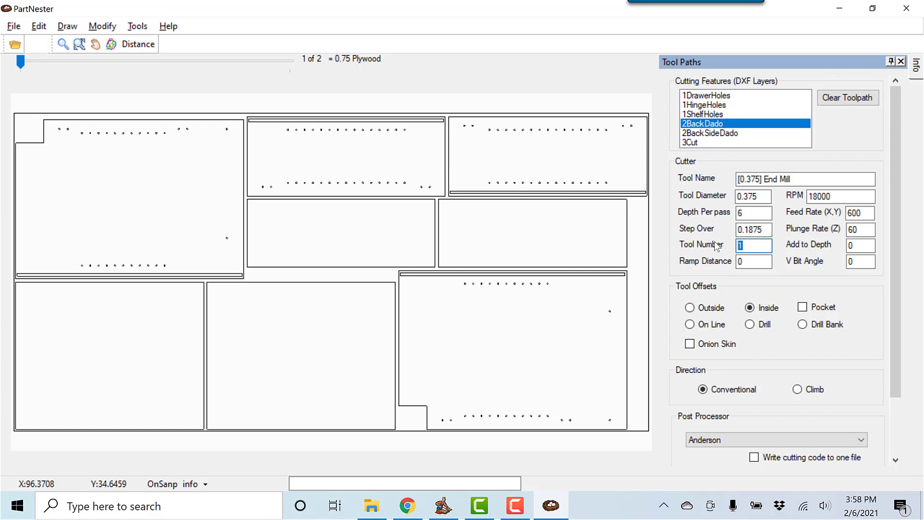
text(2)
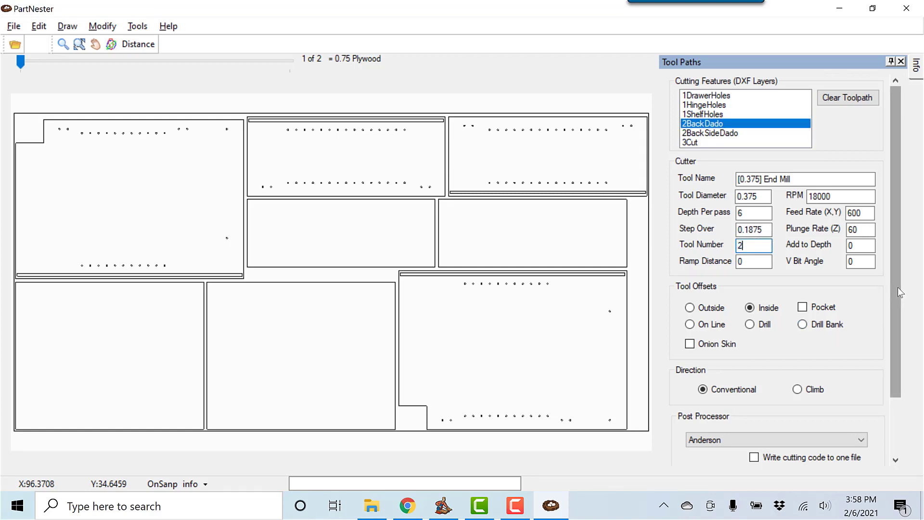
drag(897, 287, 896, 344)
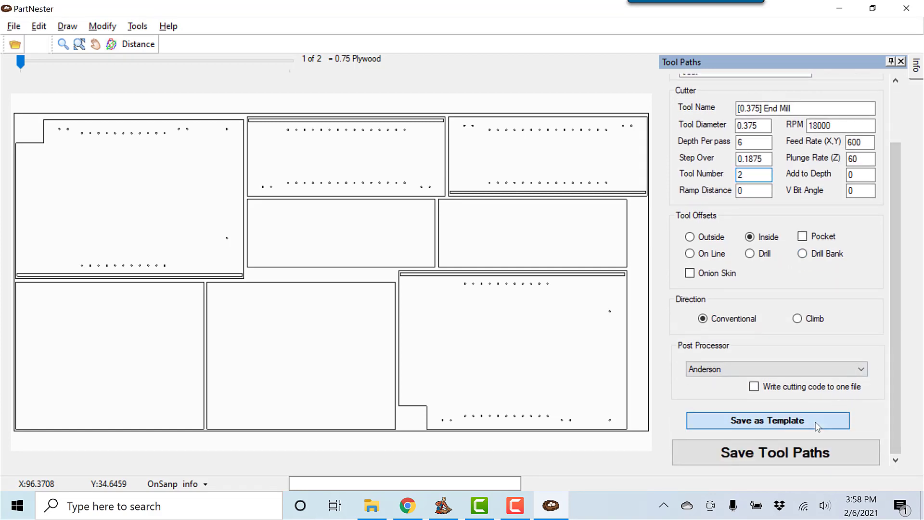
drag(898, 380, 899, 323)
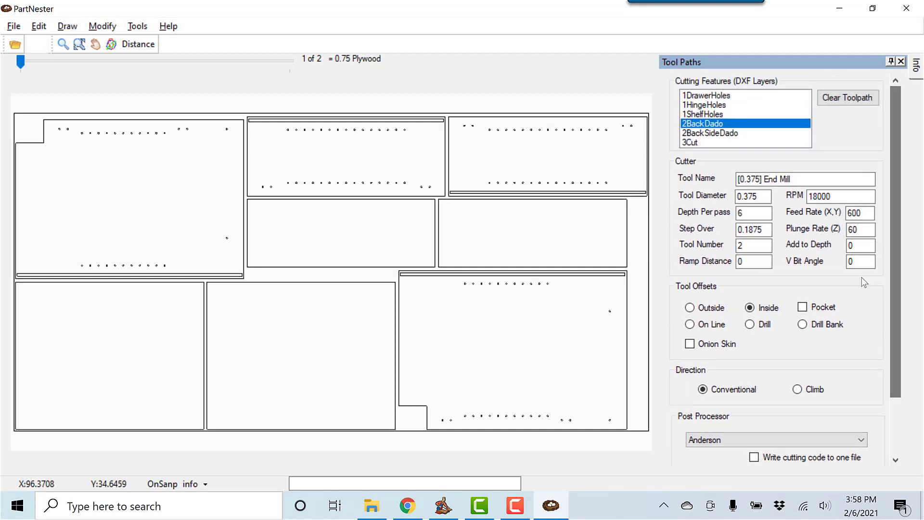
- Save the template of the 2BackSideDado layer again with its current settings
click(714, 136)
drag(895, 247, 888, 335)
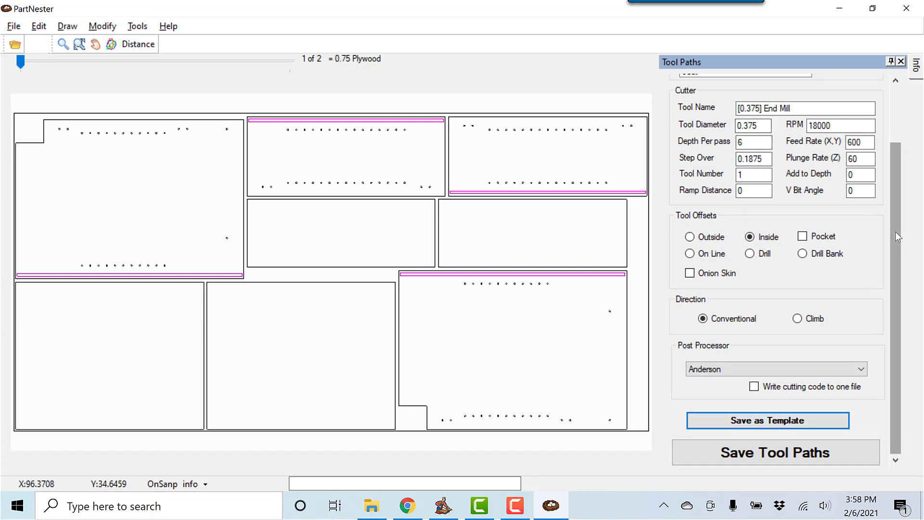
drag(895, 232, 896, 169)
- Set the tool number of the 3Cut layer to 2 and save its template again
click(705, 141)
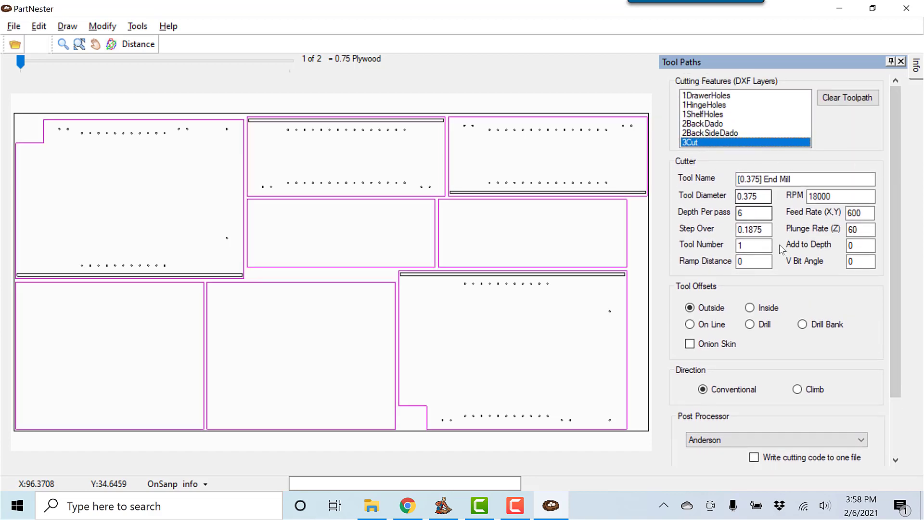
double_click(746, 246)
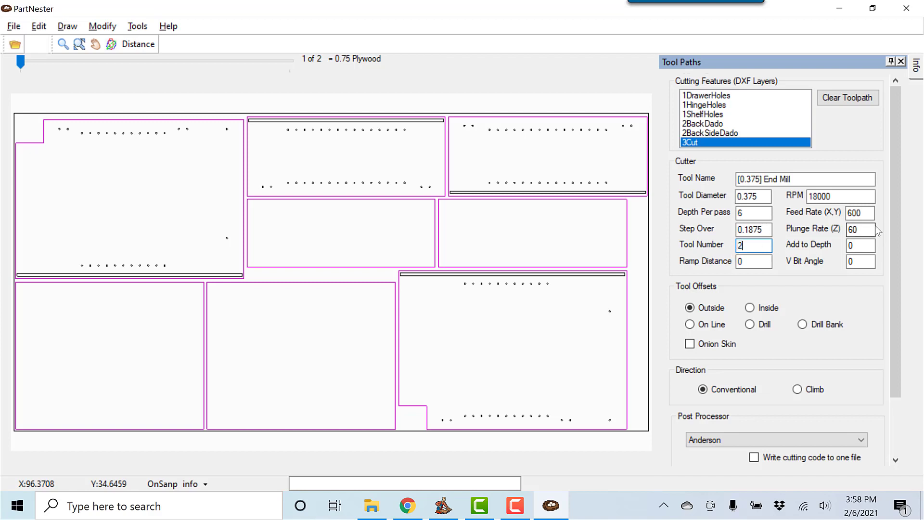
scroll(894, 226, down, 3)
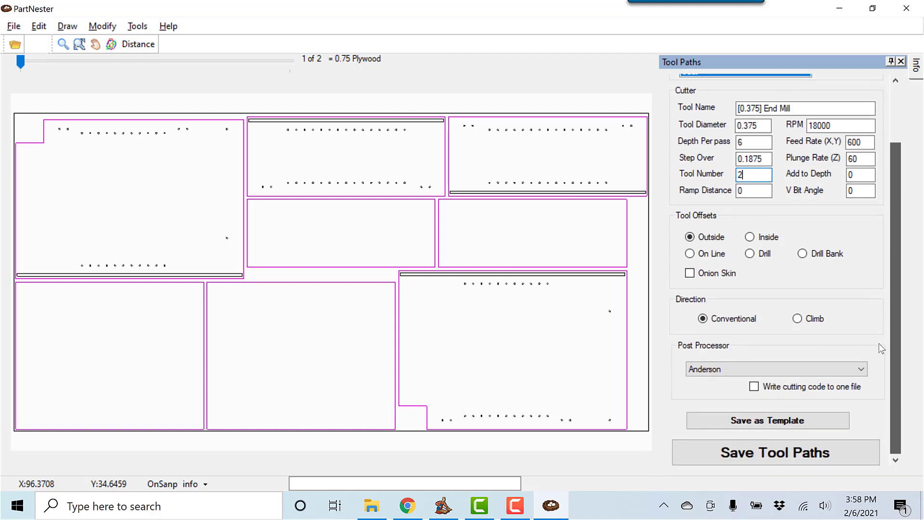
click(820, 420)
drag(893, 393, 912, 326)
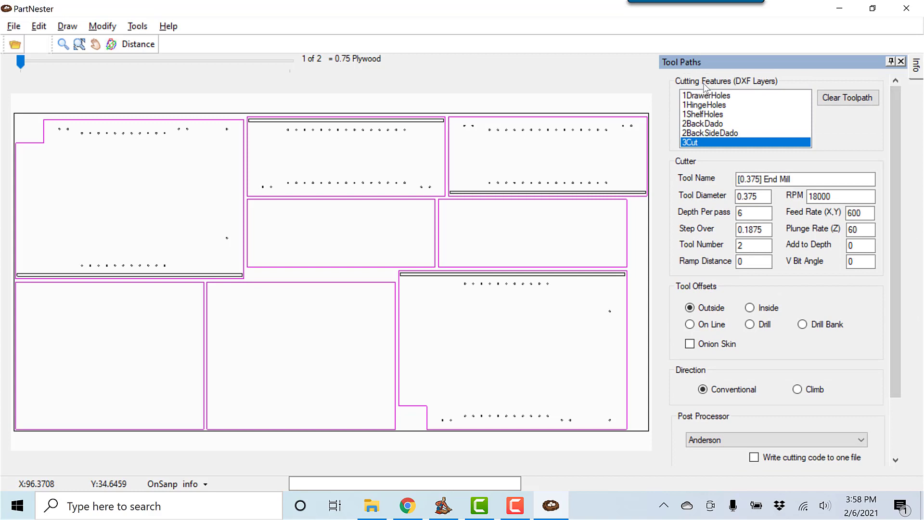
- Close the nesting window, return to Cabinet Parts Pro, and calculate and nest the cabinet parts again
click(724, 103)
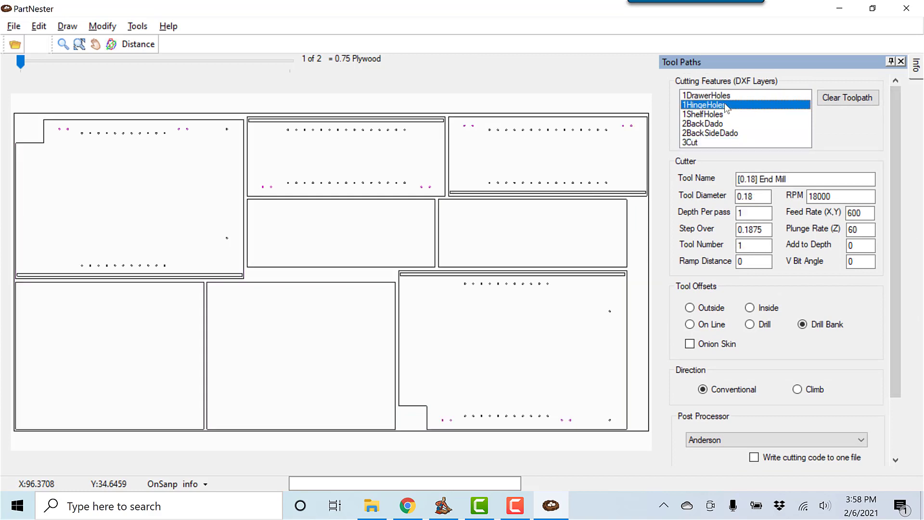
click(899, 13)
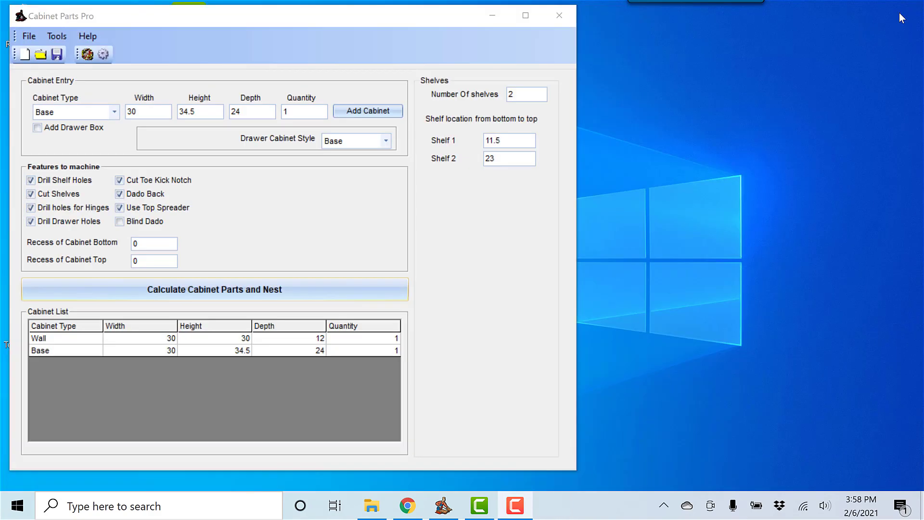
click(294, 292)
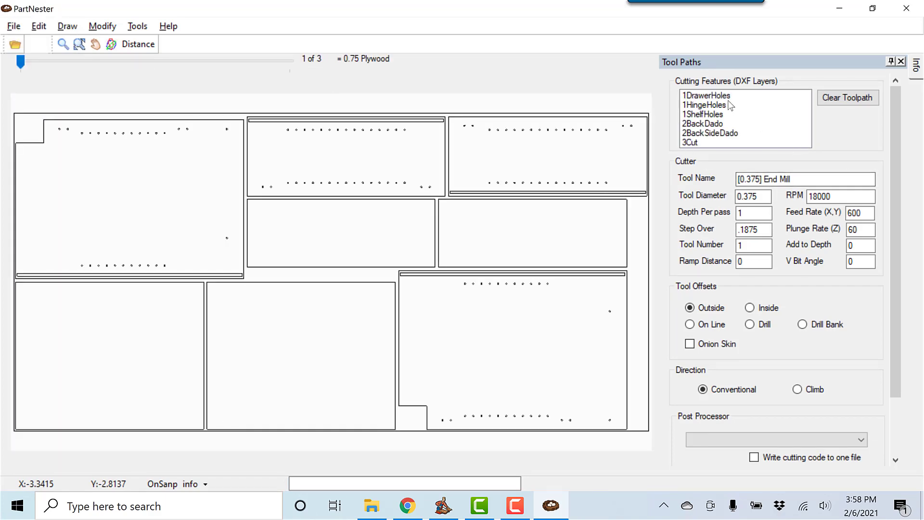
- Check the template settings loaded for the 1DrawerHoles, 1HingeHoles, 1ShelfHoles and 3Cut layers in the new nest
click(728, 100)
click(723, 106)
click(721, 114)
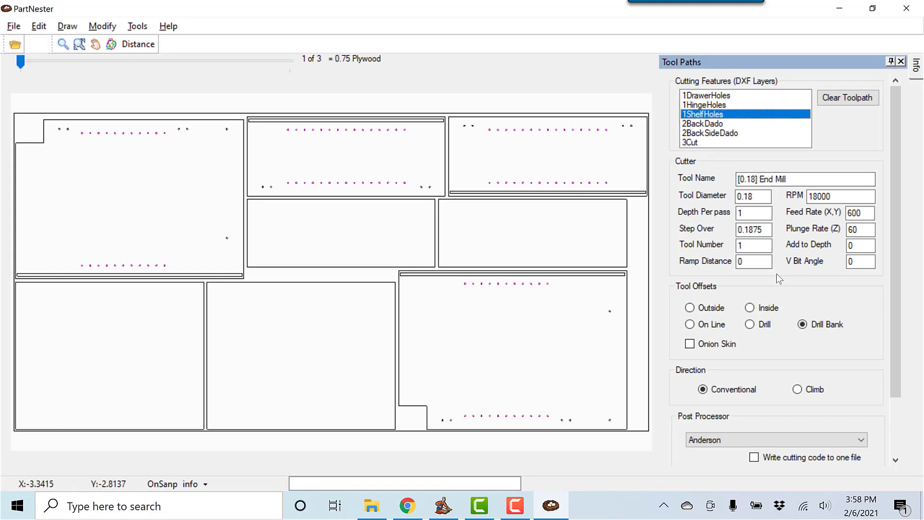
click(690, 143)
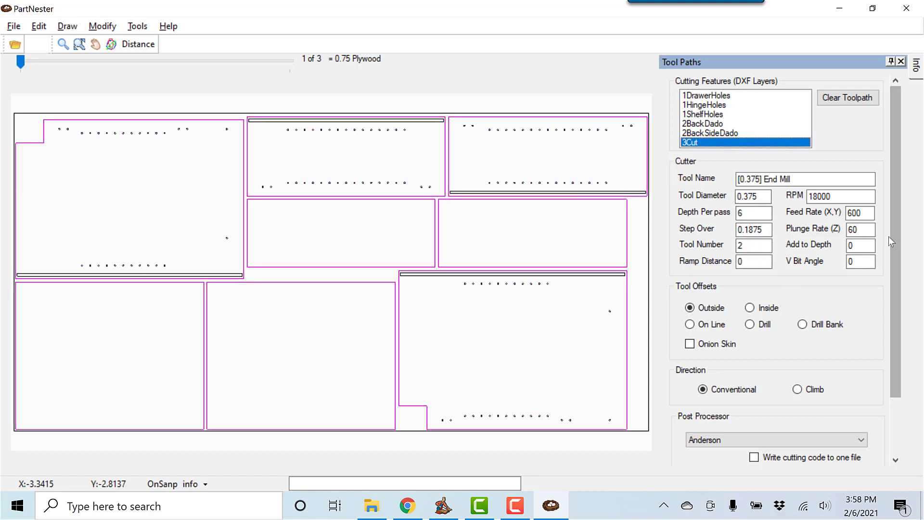
- Save the tool paths of the nested sheets under the file name Demo in the Demo folder
drag(893, 239, 888, 353)
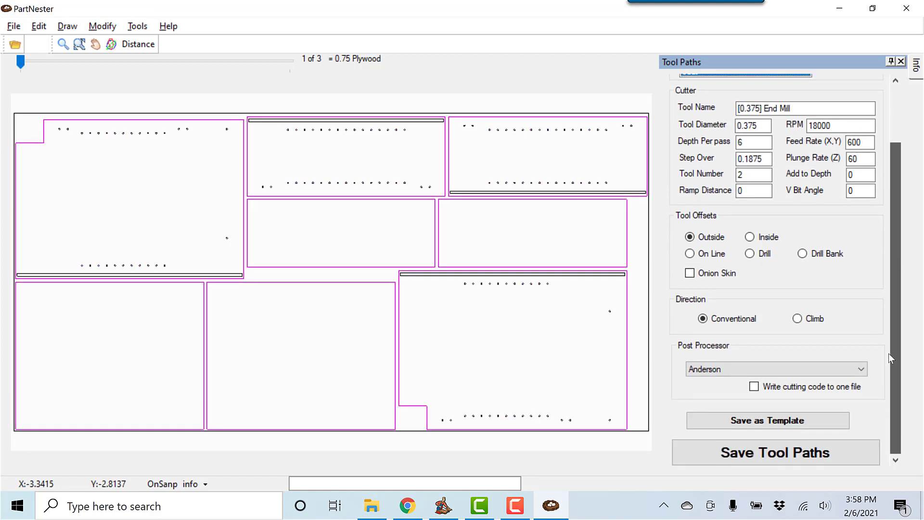
click(830, 462)
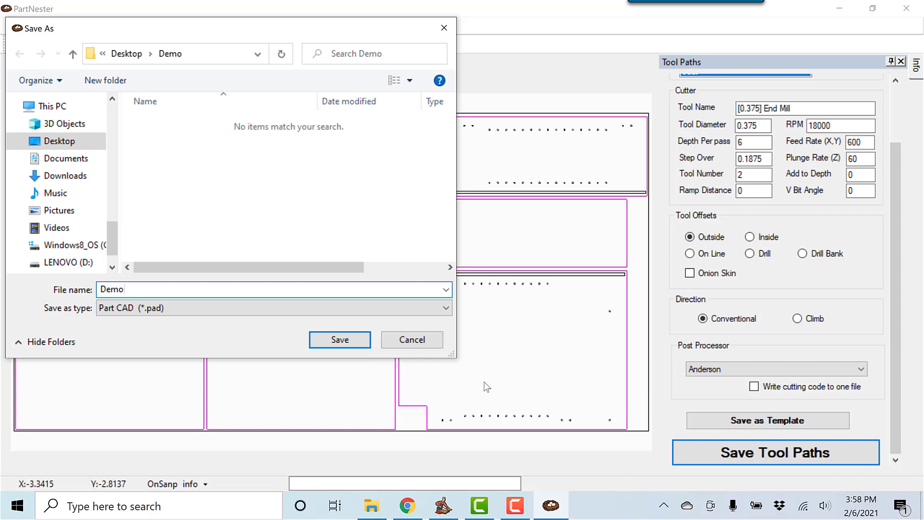
click(342, 341)
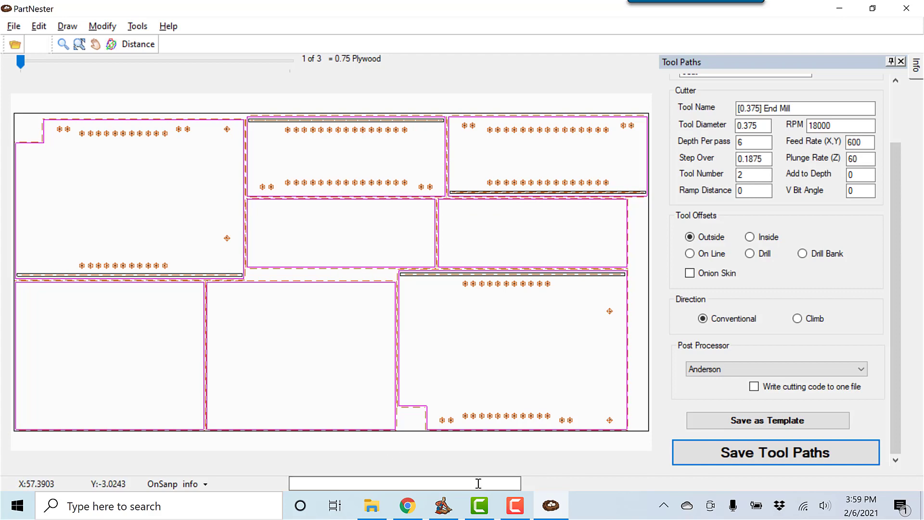
scroll(418, 420, up, 3)
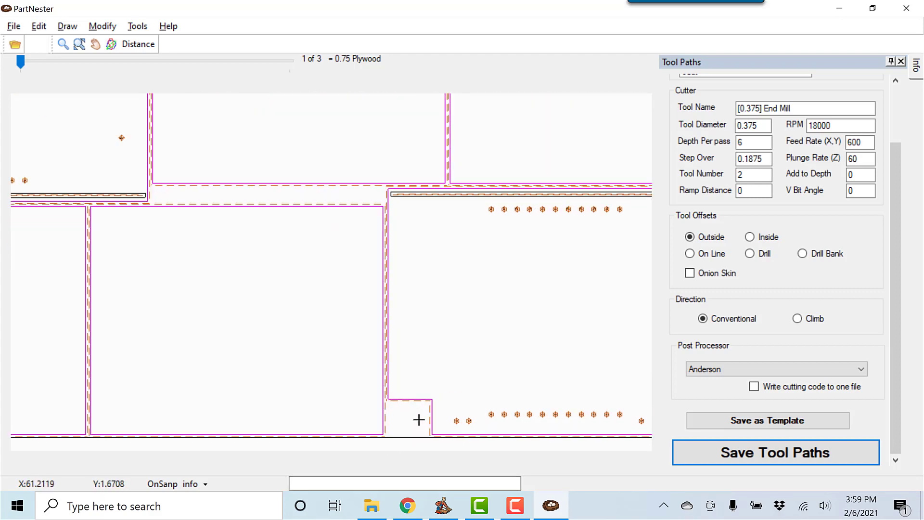
middle_drag(493, 425, 476, 357)
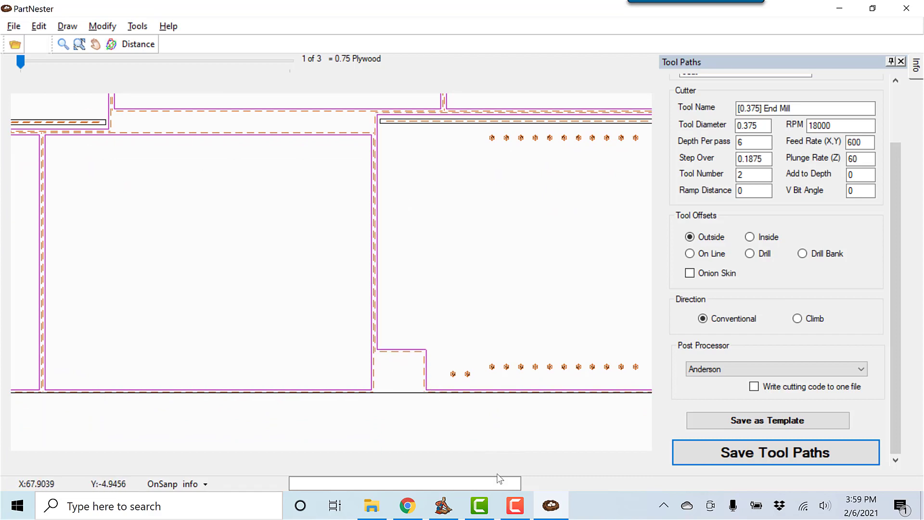
- Switch to File Explorer to check the cutting files generated in the Demo folder, and return to PartNester
click(371, 510)
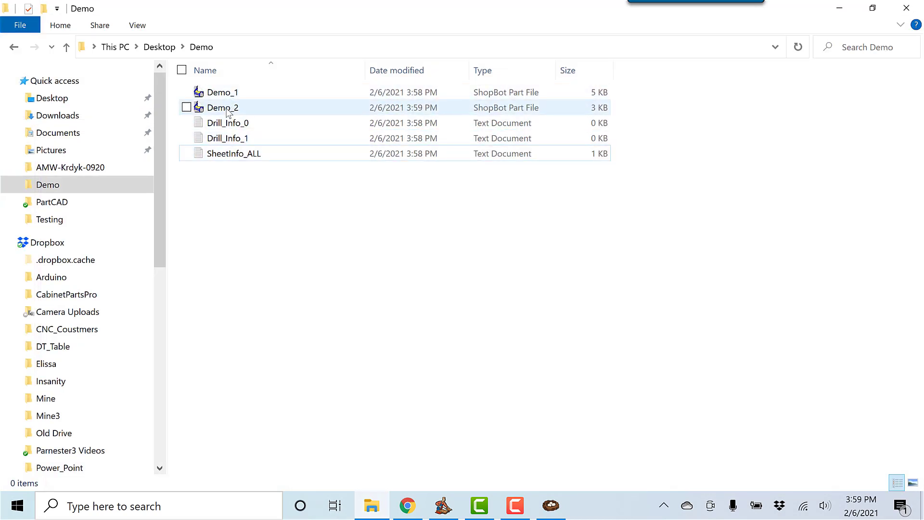
click(228, 161)
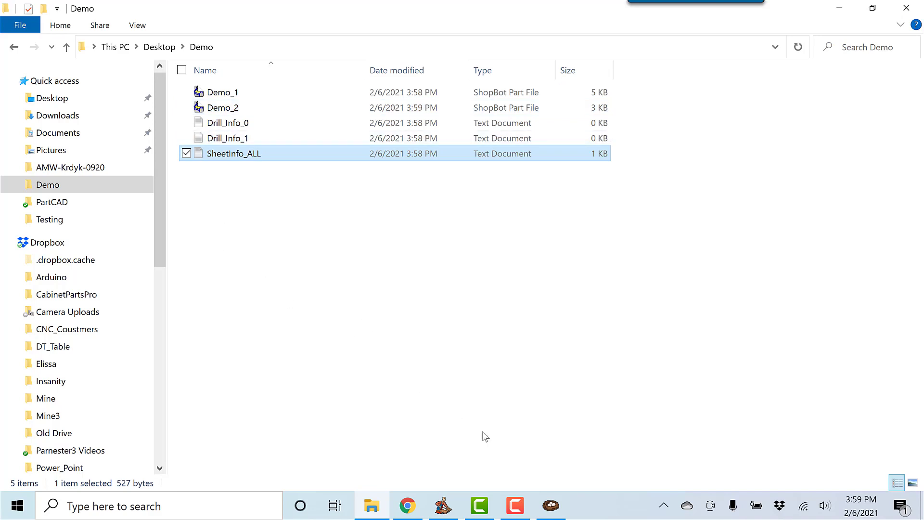
click(551, 506)
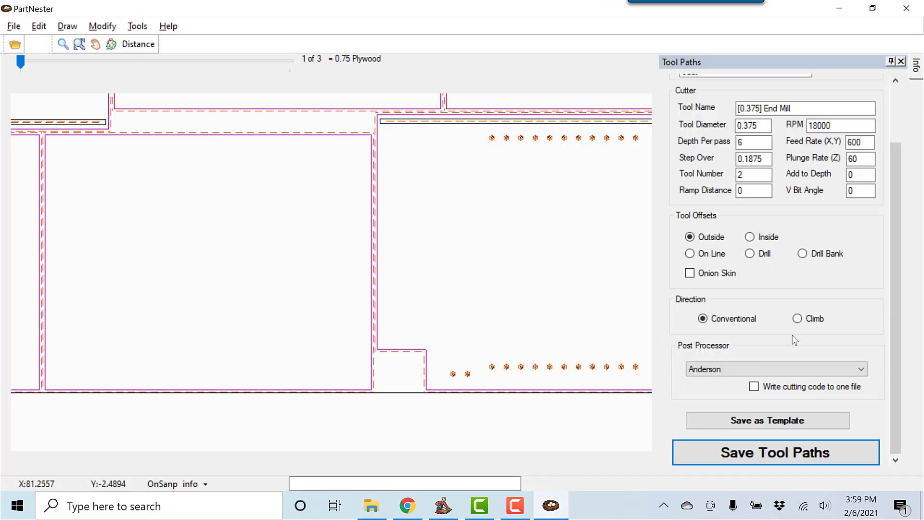
- Highlight the 3Cut layer and orbit the nest to examine how deep its toolpaths run below the sheet
drag(898, 370, 908, 288)
click(695, 143)
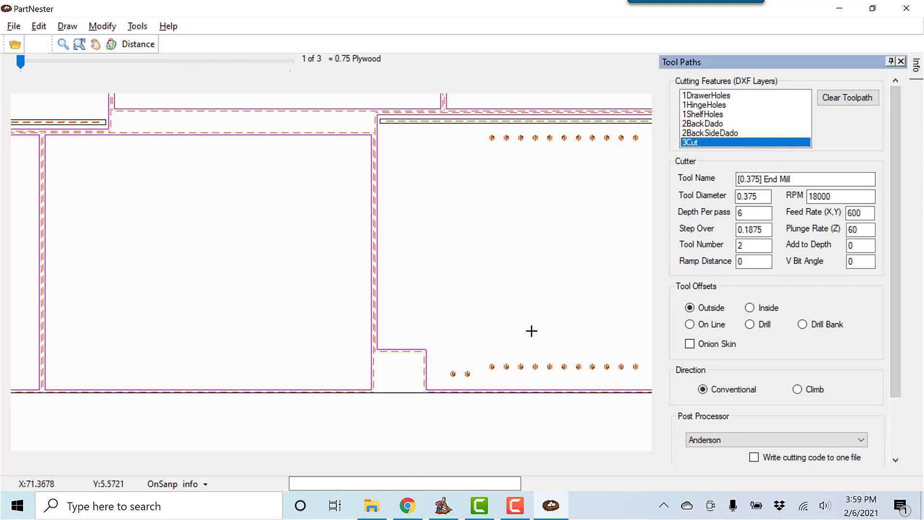
click(743, 247)
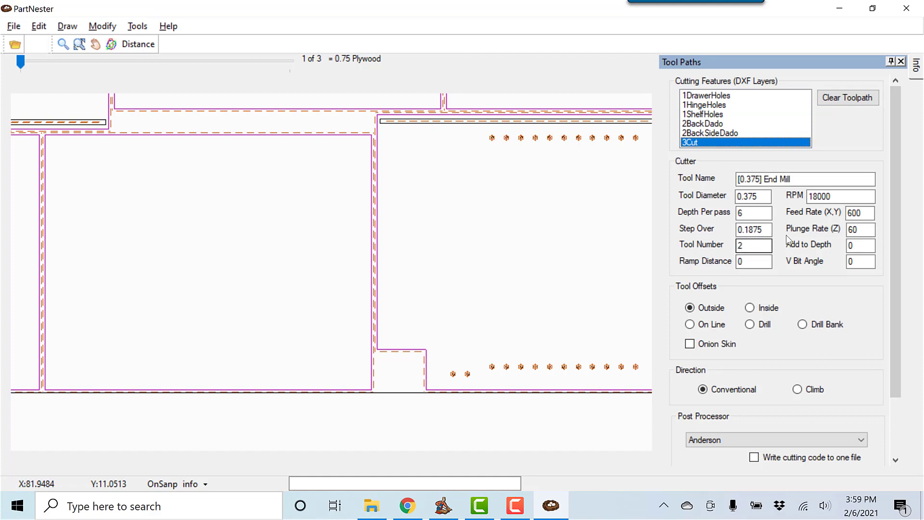
click(756, 214)
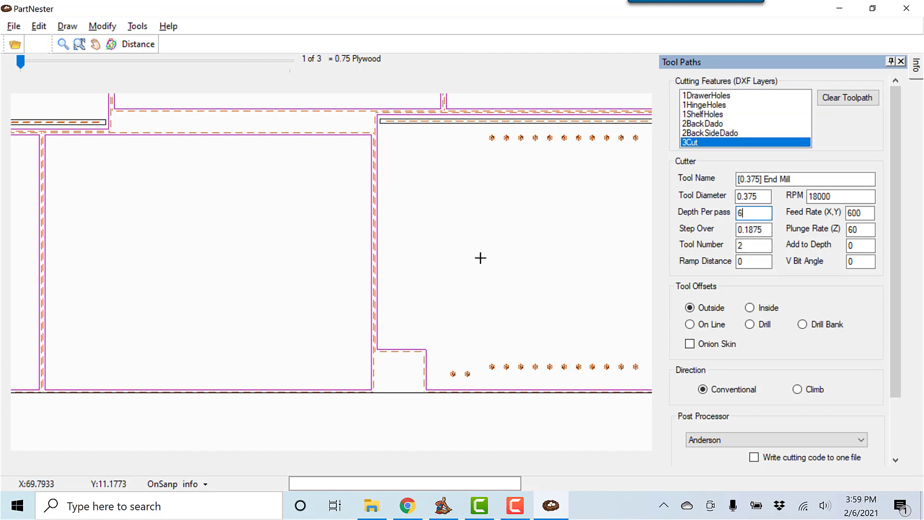
click(111, 47)
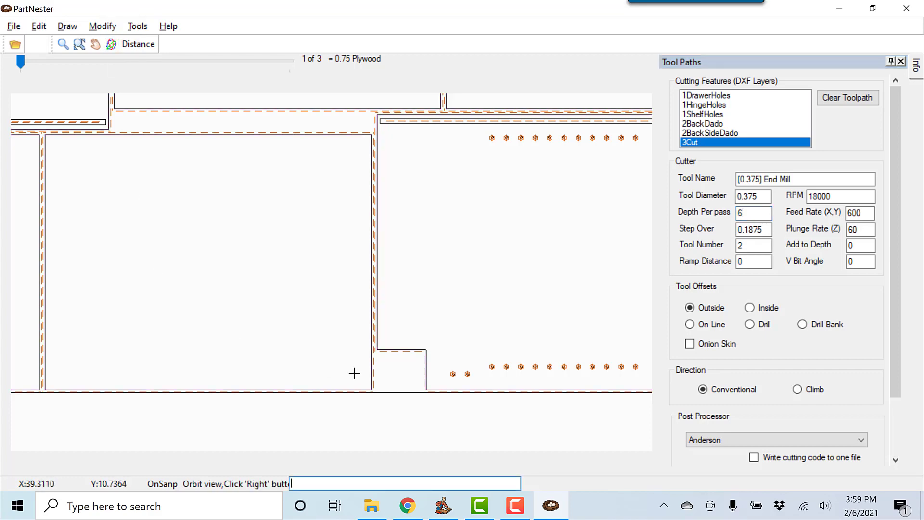
drag(424, 391, 357, 362)
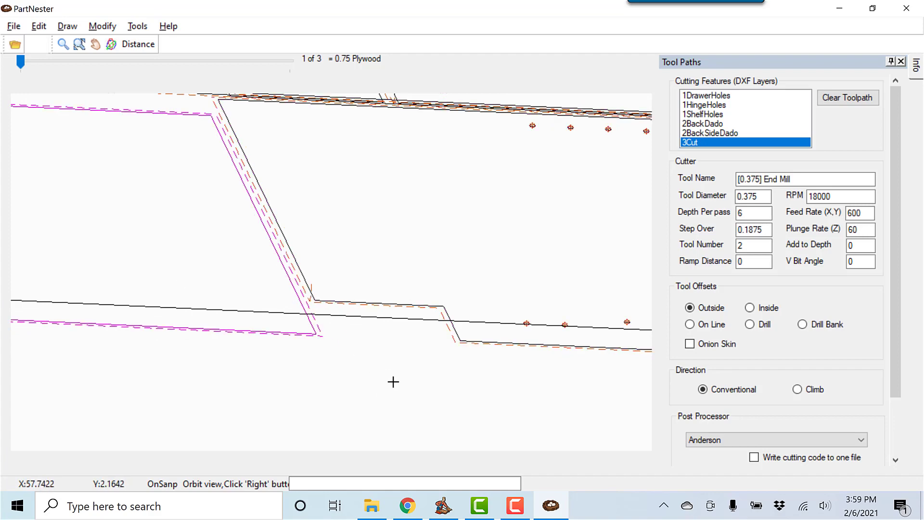
drag(392, 382, 386, 326)
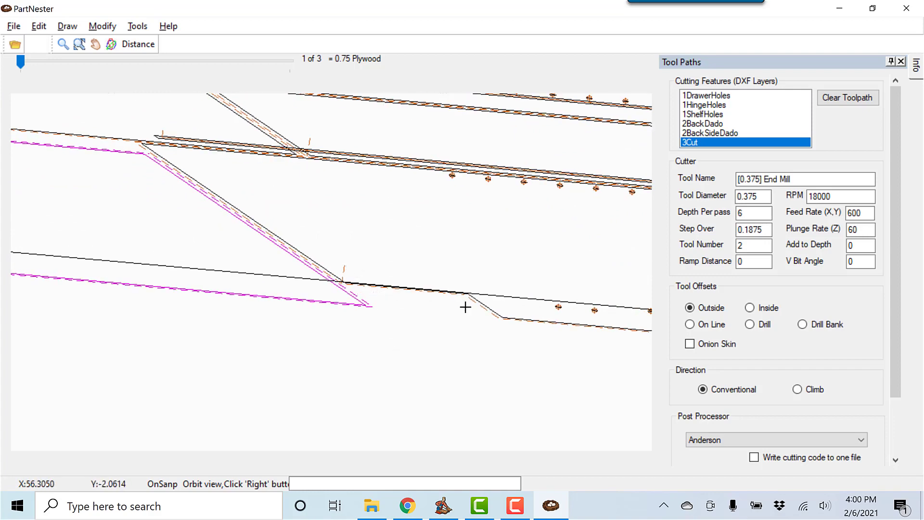
drag(406, 339, 334, 365)
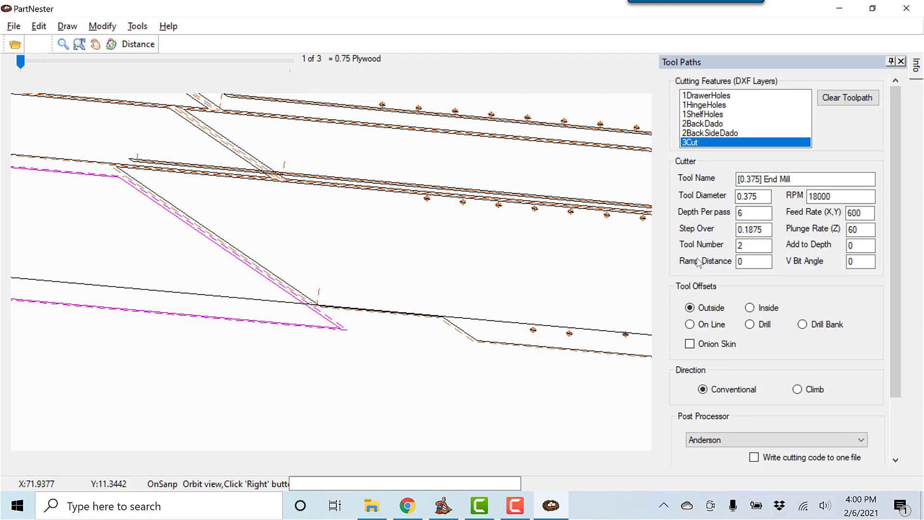
- Set Add to Depth of the 3Cut layer to 0.02 and save its template
click(863, 246)
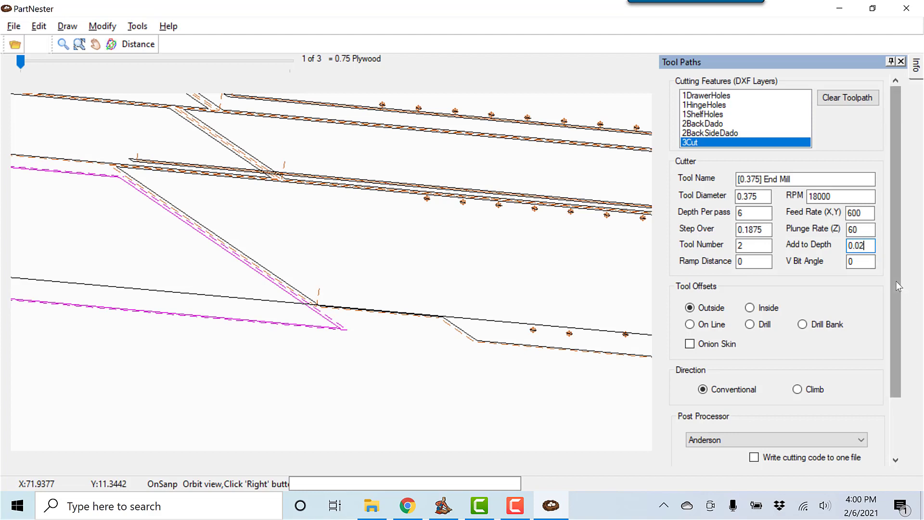
drag(896, 281, 896, 375)
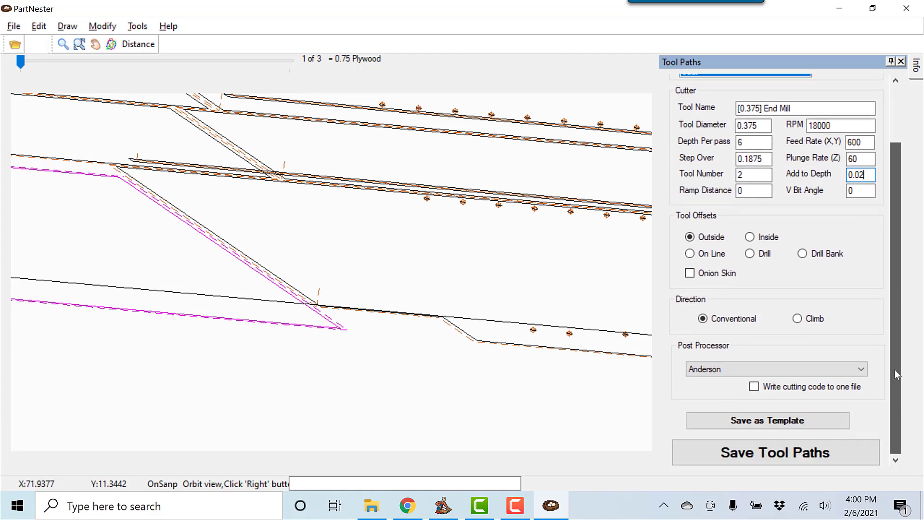
click(811, 421)
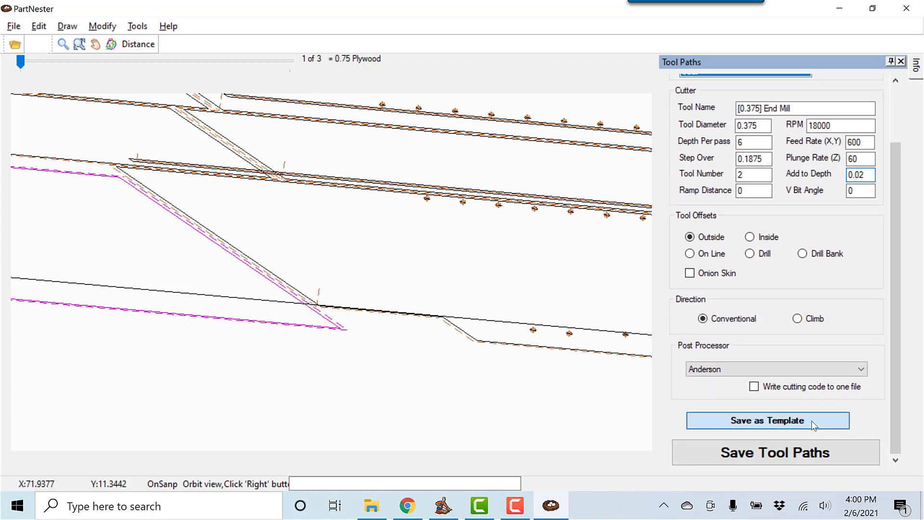
- Save the tool paths again as Demo with the added cutting depth
click(782, 456)
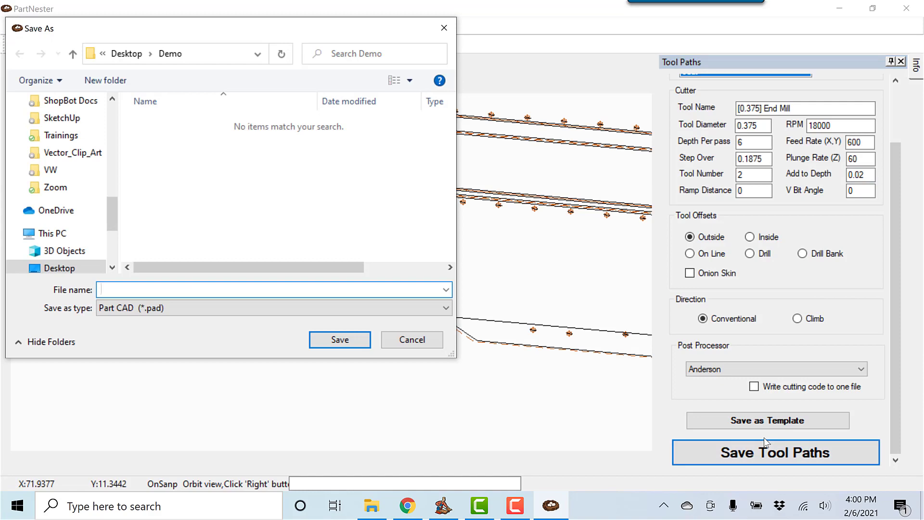
text(Demo)
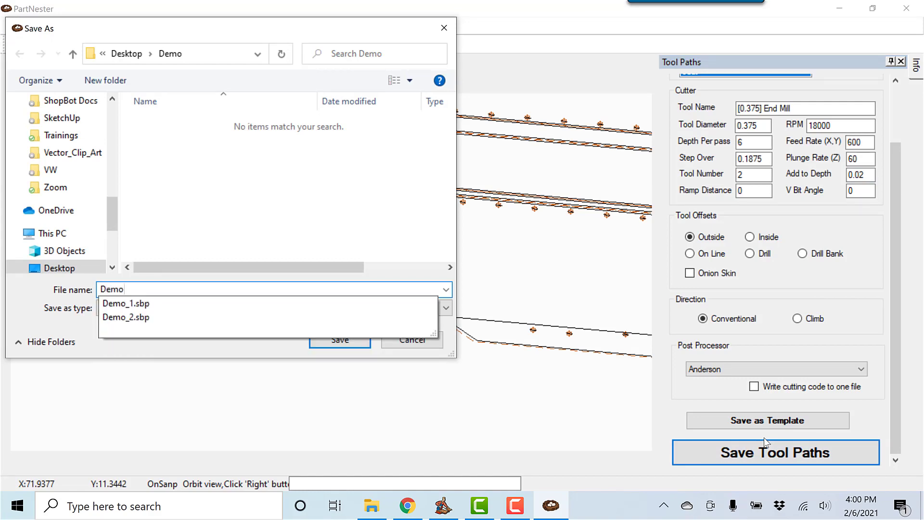
key(Return)
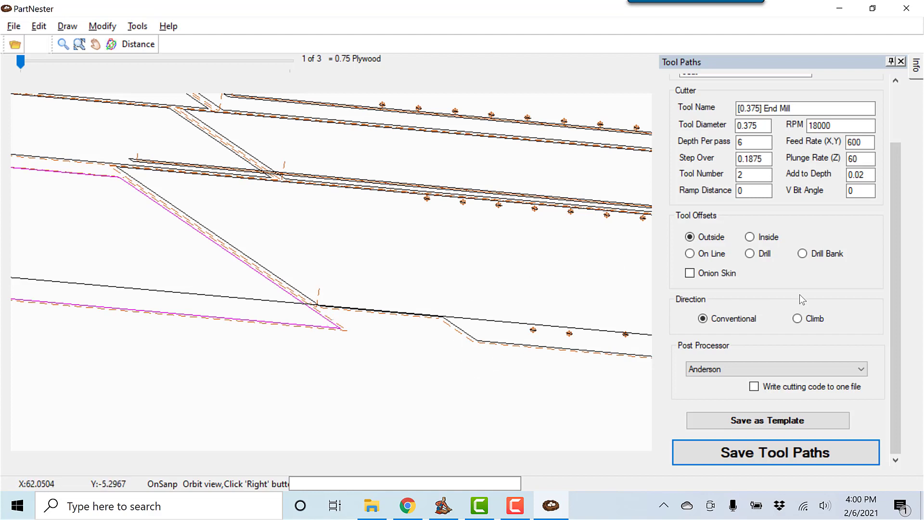
- Set the depth per pass of the 3Cut layer to 0.25 and save its template
drag(891, 334, 898, 276)
click(698, 143)
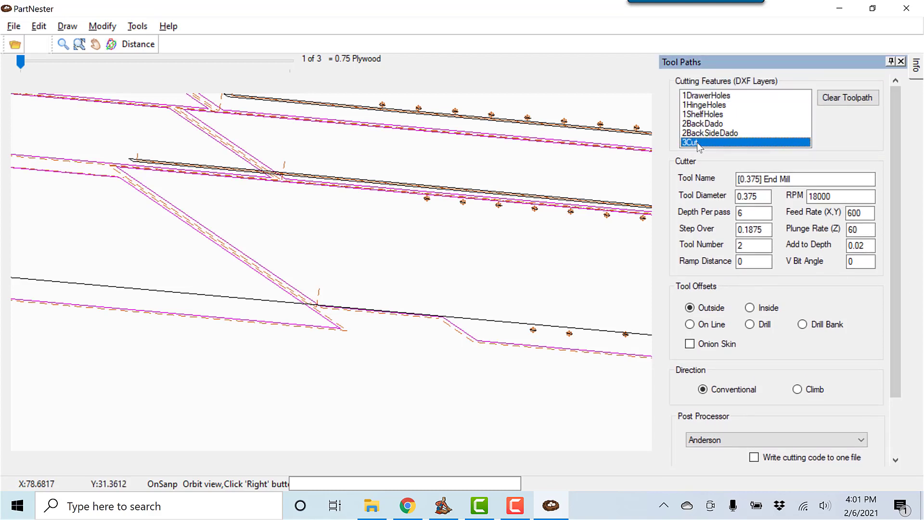
click(748, 214)
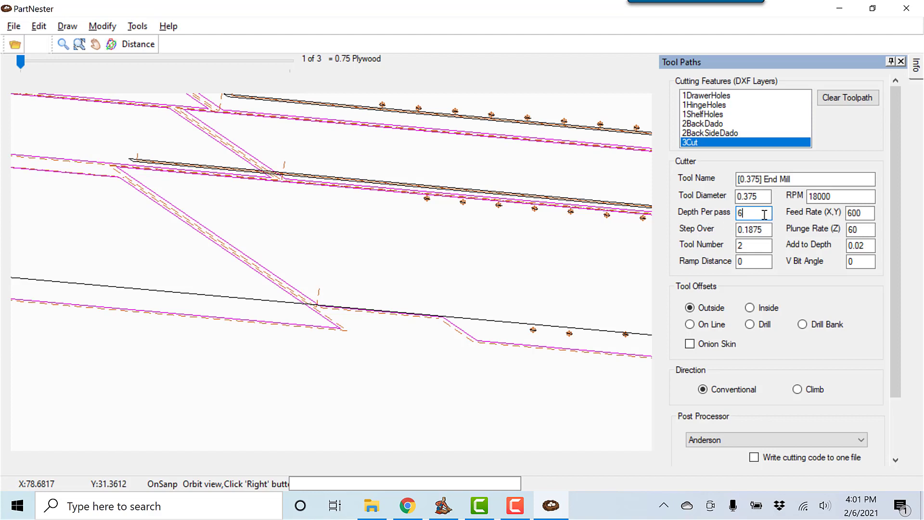
double_click(754, 213)
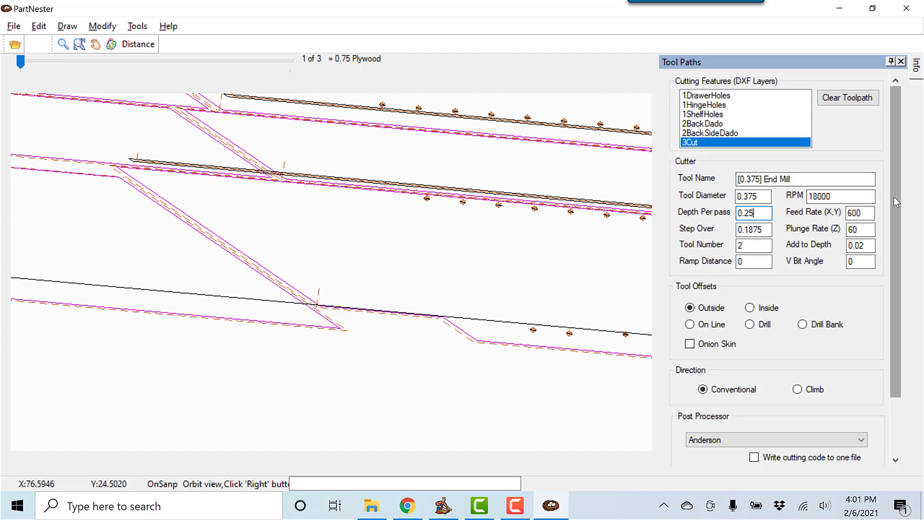
drag(894, 197, 907, 295)
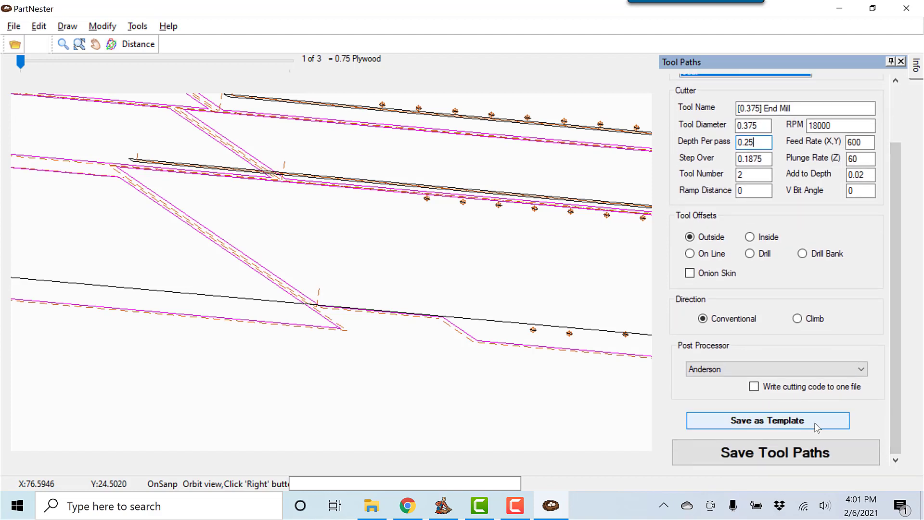
click(782, 418)
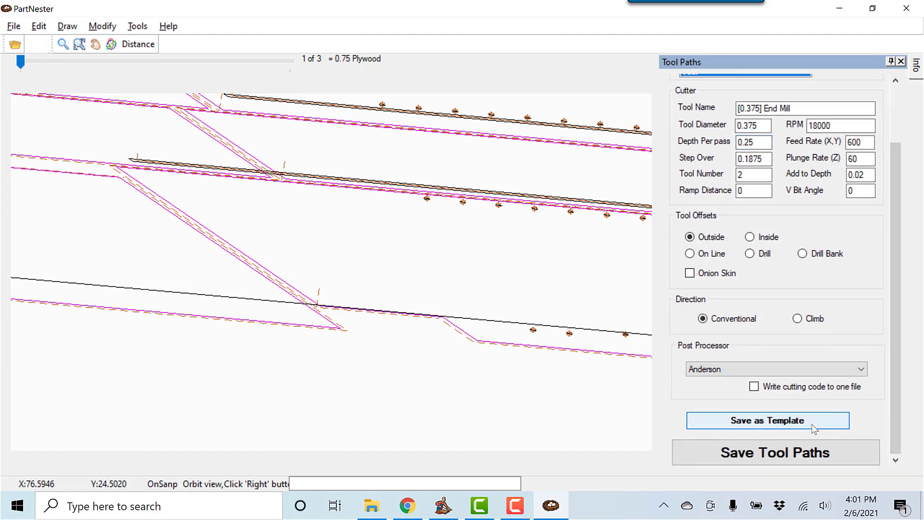
- Regenerate the tool paths with the 0.25 depth per pass, saving them as Demo
click(753, 459)
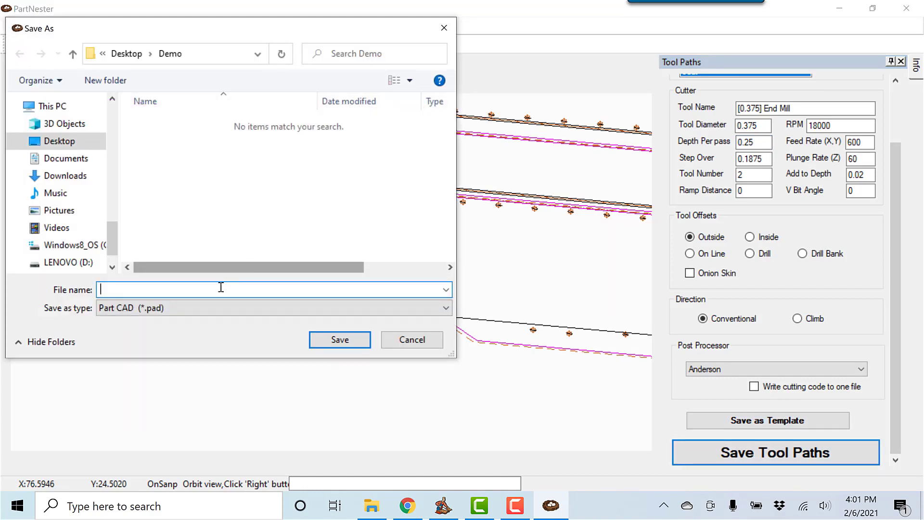
text(Demo)
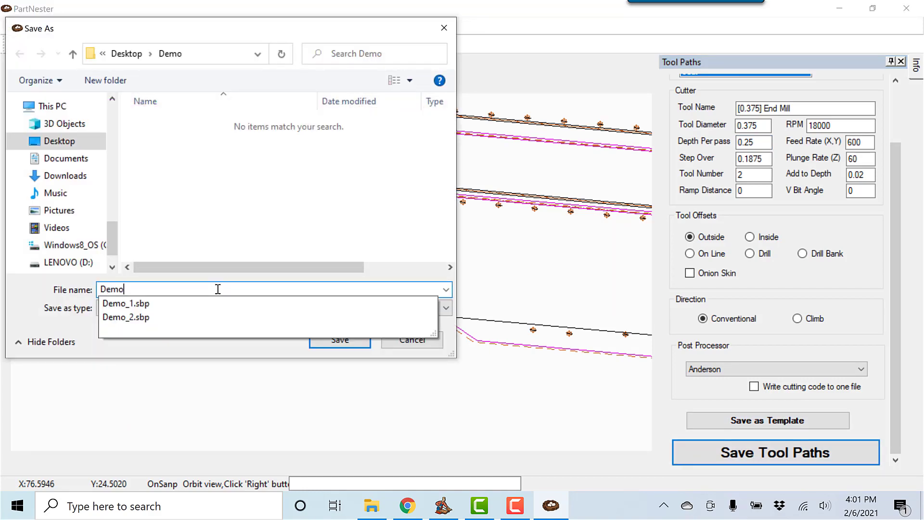
key(Return)
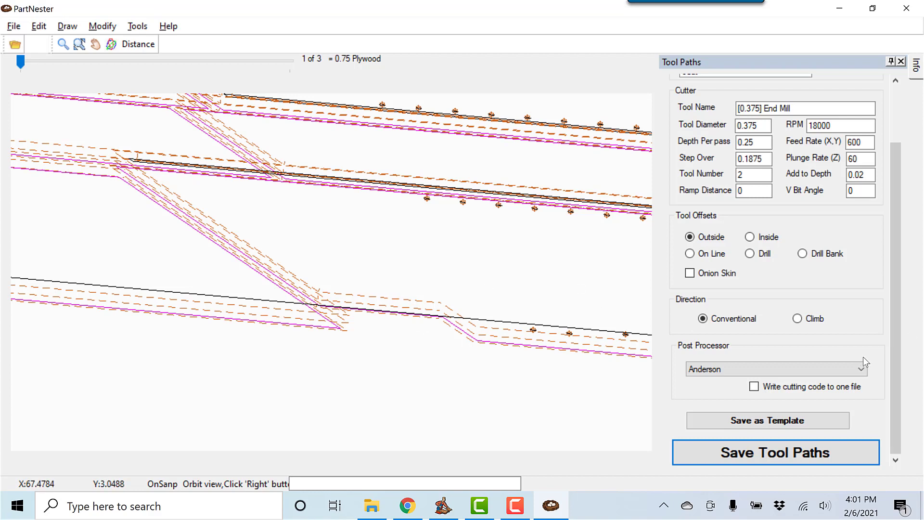
- Set the depth per pass of the 3Cut layer to 2 and save its template
mouse_move(893, 358)
mouse_down()
mouse_move(903, 310)
mouse_move(909, 350)
mouse_up()
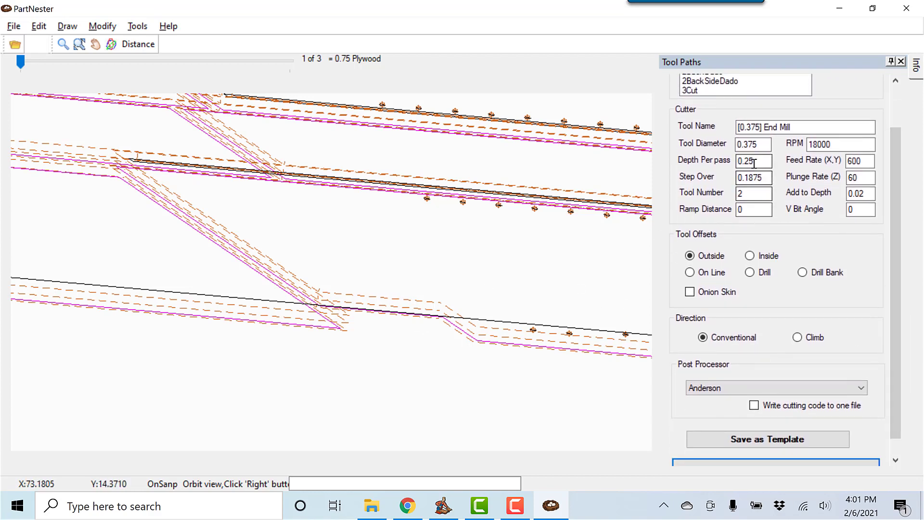
drag(765, 161, 734, 161)
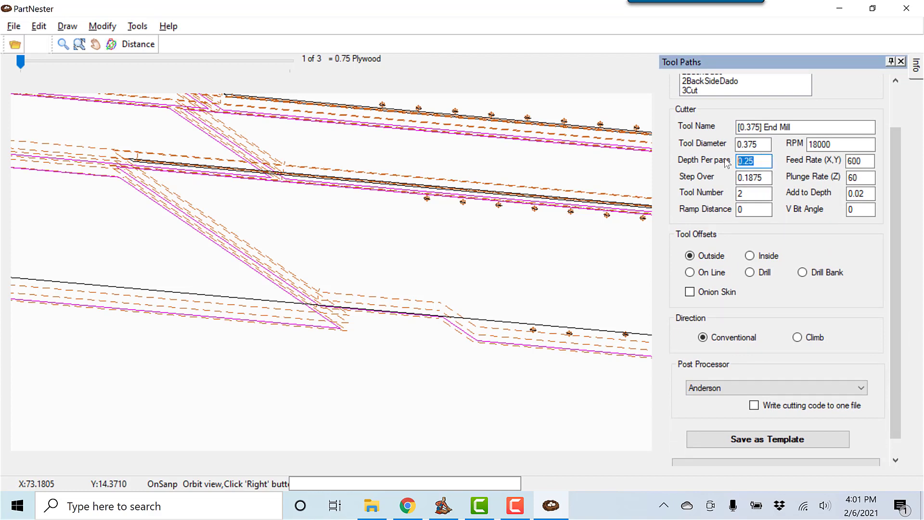
click(700, 91)
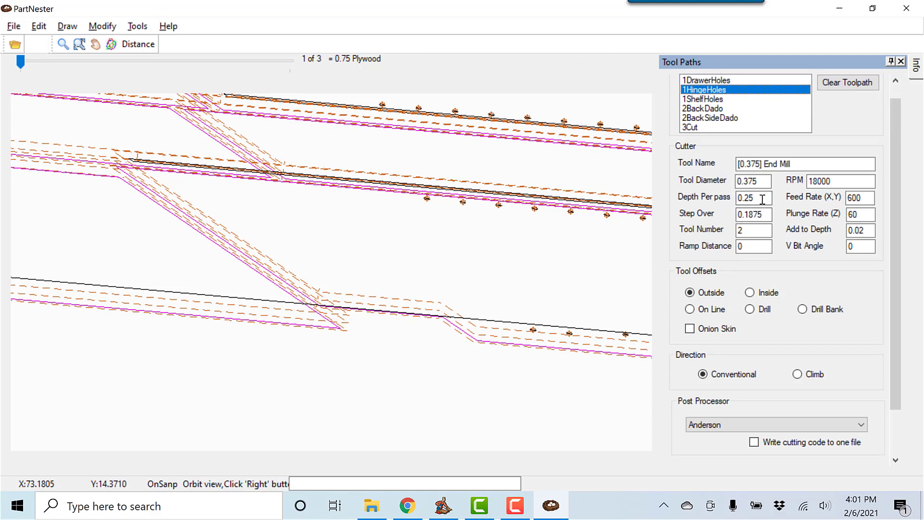
click(689, 129)
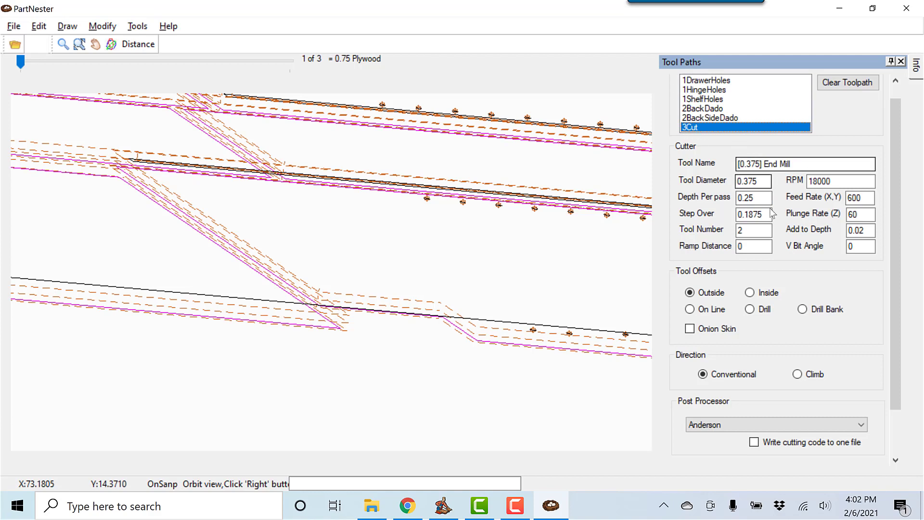
click(741, 197)
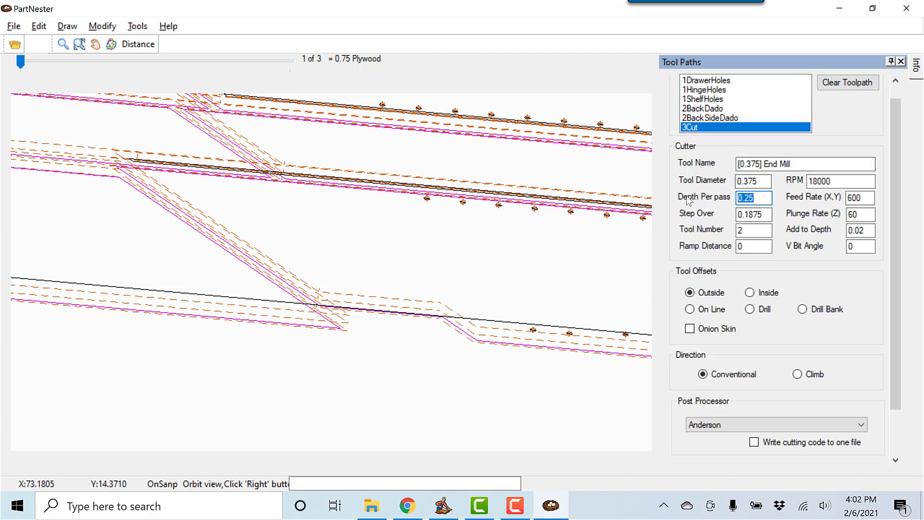
text(2)
drag(891, 309, 893, 366)
click(803, 422)
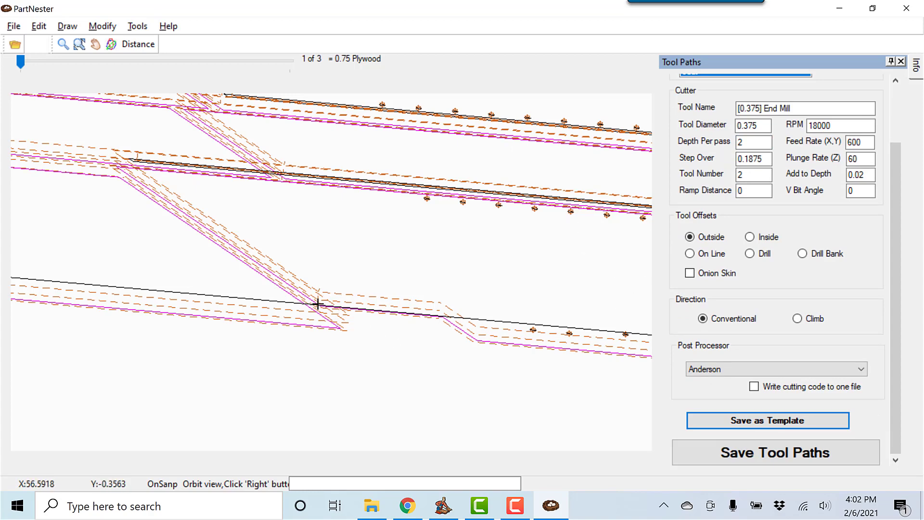
- Set the ramp distance of the 3Cut layer to 3 and save the tool paths as Demo
scroll(316, 300, up, 2)
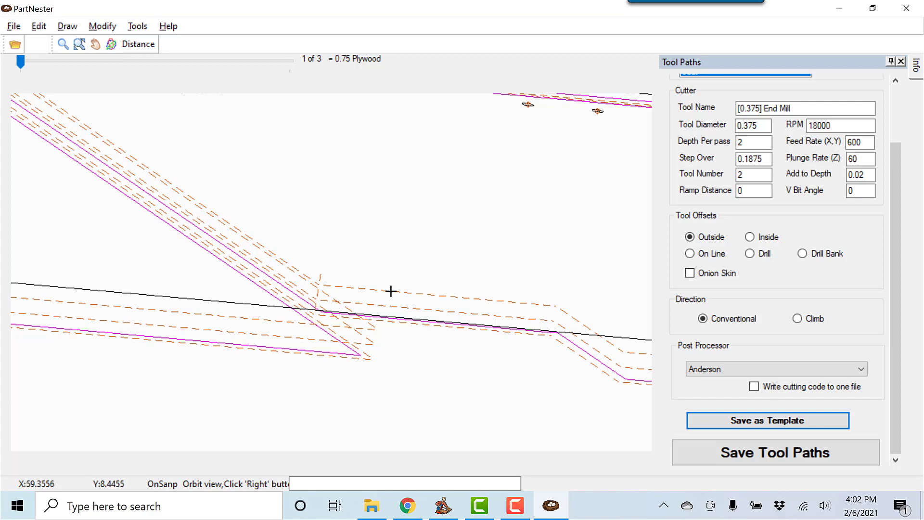
mouse_move(390, 290)
mouse_down()
mouse_move(345, 303)
mouse_move(357, 295)
mouse_up()
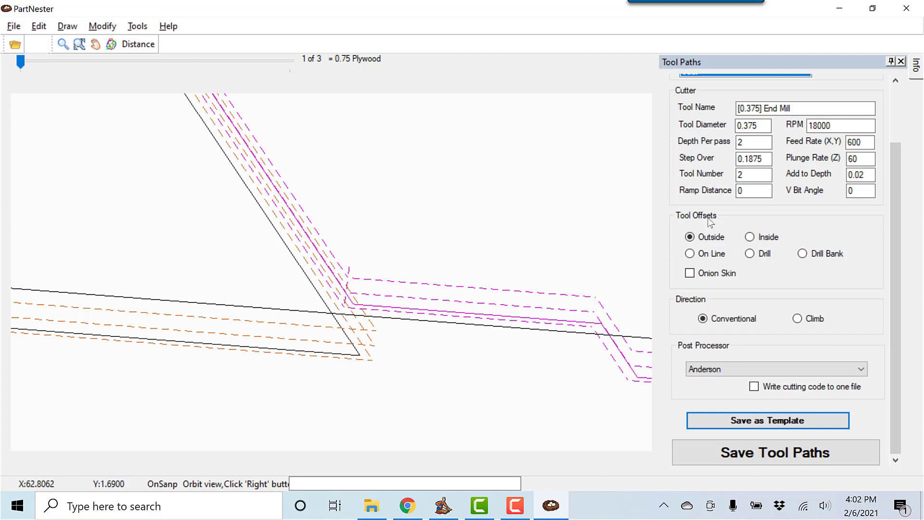
double_click(740, 190)
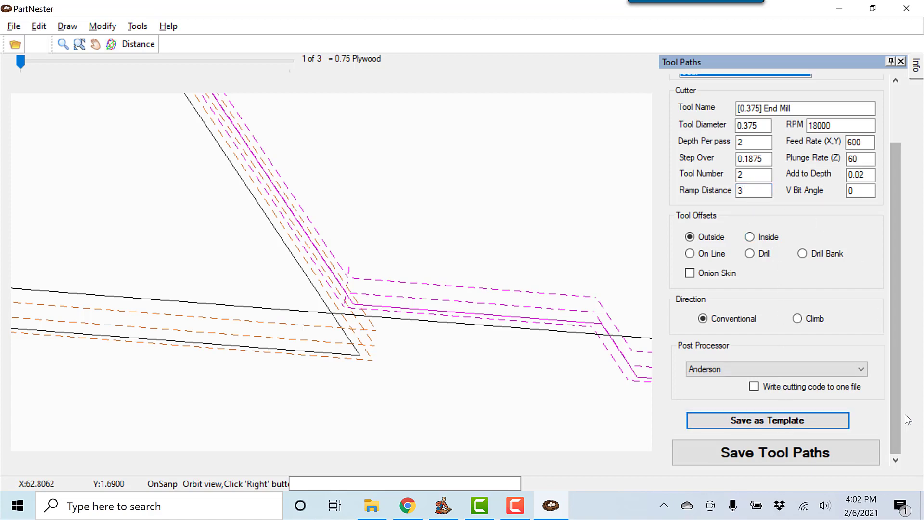
drag(895, 411, 789, 471)
click(789, 460)
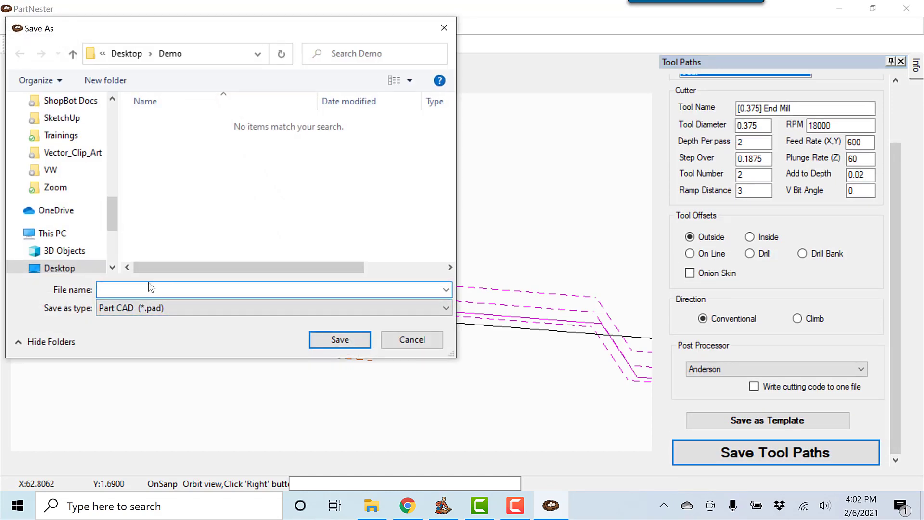
text(Demo)
key(Return)
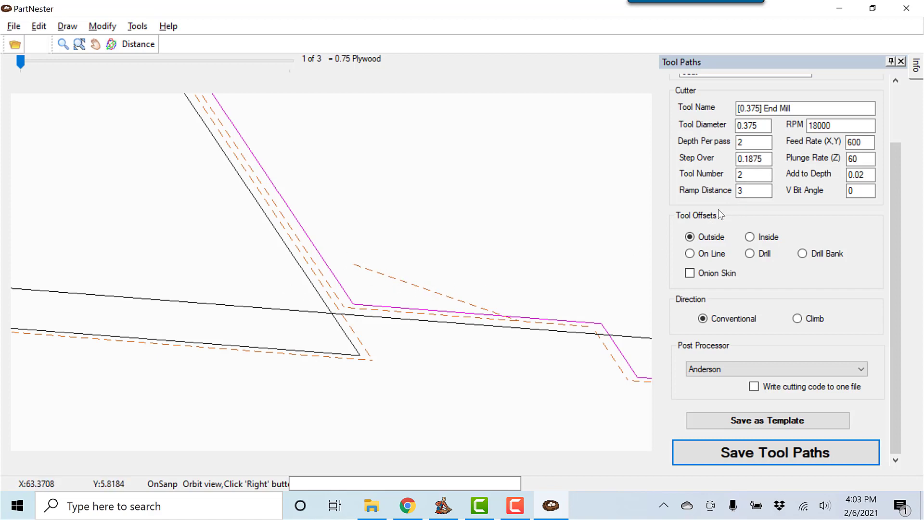
double_click(744, 142)
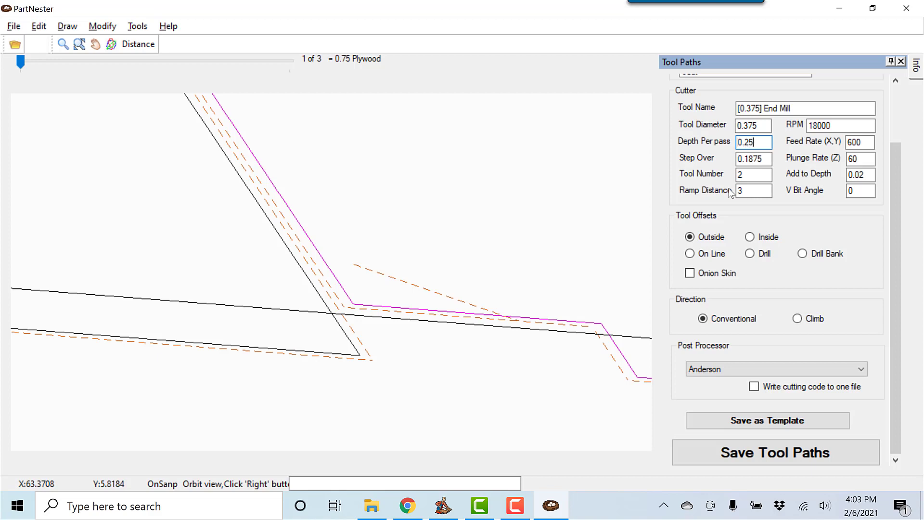
key(Tab)
key(Tab)
drag(896, 231, 895, 178)
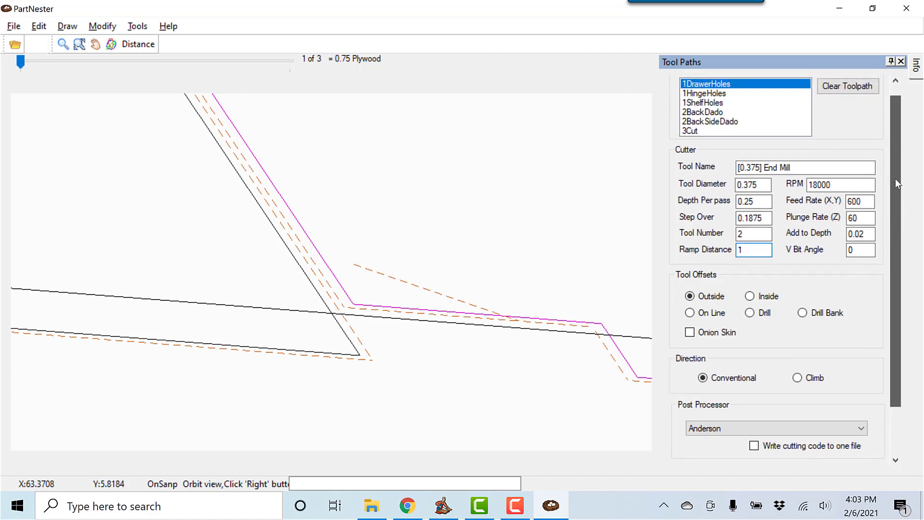
- Set the 3Cut layer's depth per pass to 0.25 and its ramp distance to 1
click(694, 143)
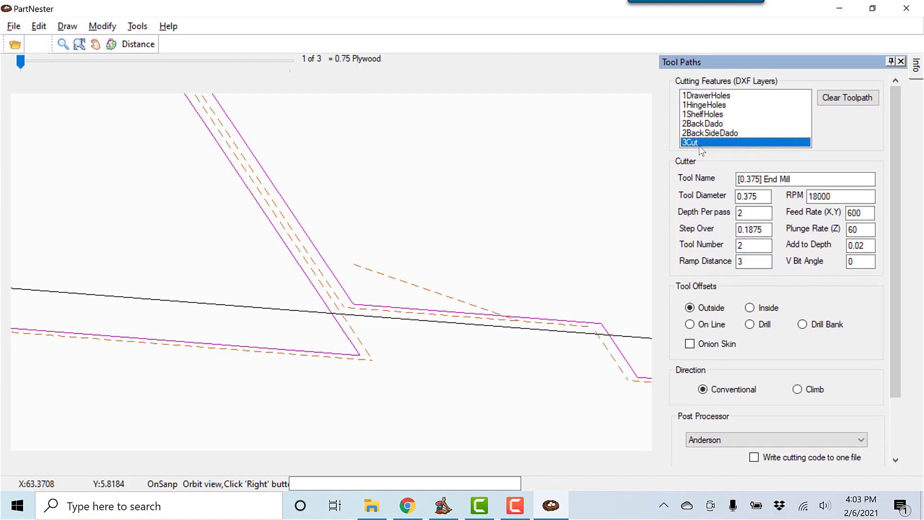
click(764, 197)
key(Tab)
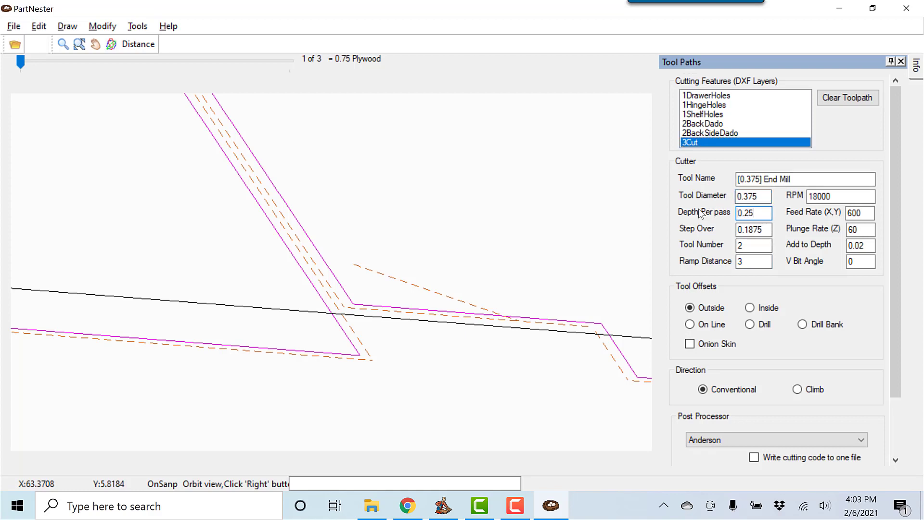
double_click(756, 261)
text(1)
- Regenerate the tool paths with the 0.25 depth per pass and ramp distance of 1, saving them as Demo
drag(897, 304, 894, 385)
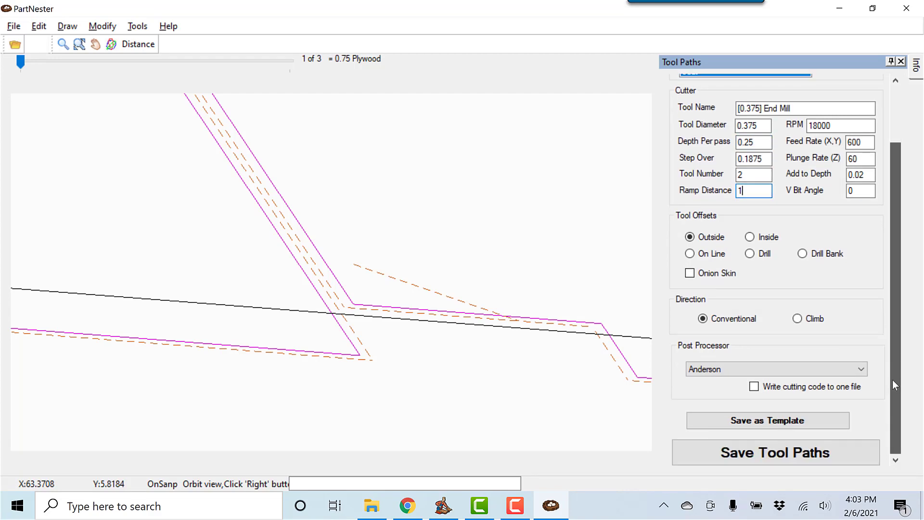
click(801, 457)
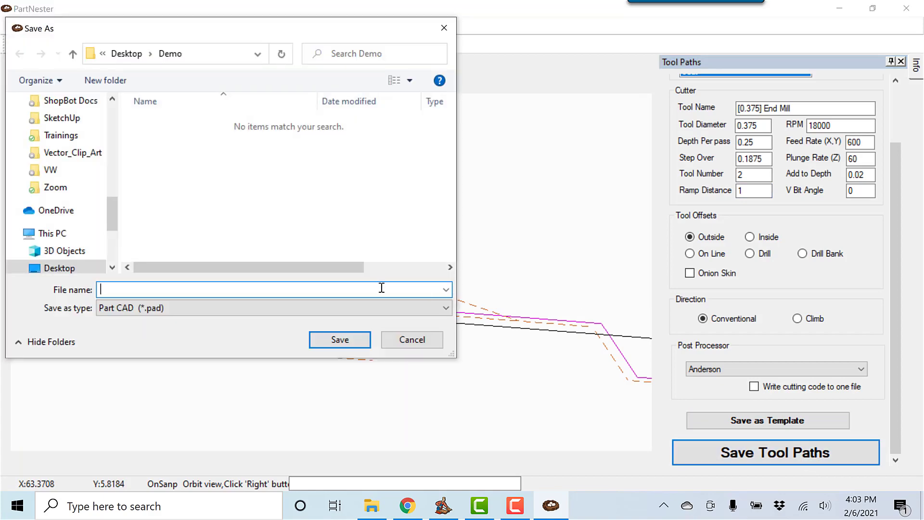
text(Dem)
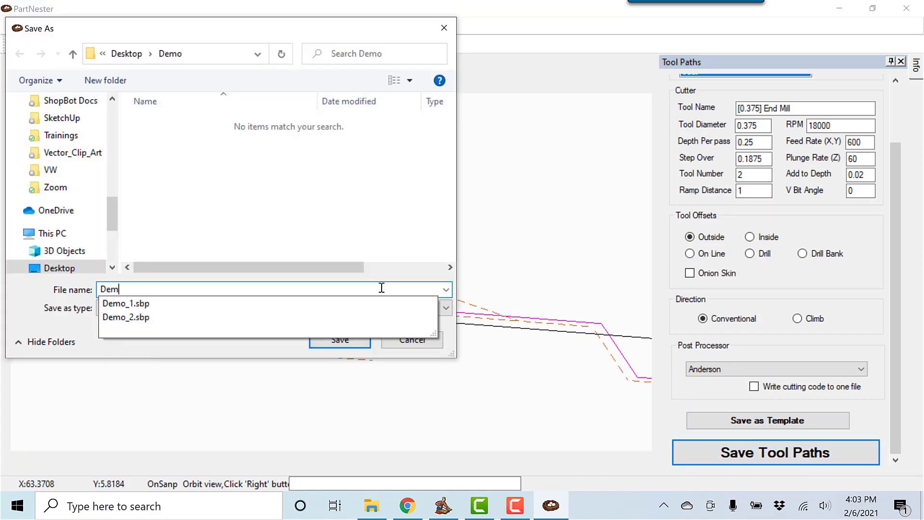
text(o)
key(Return)
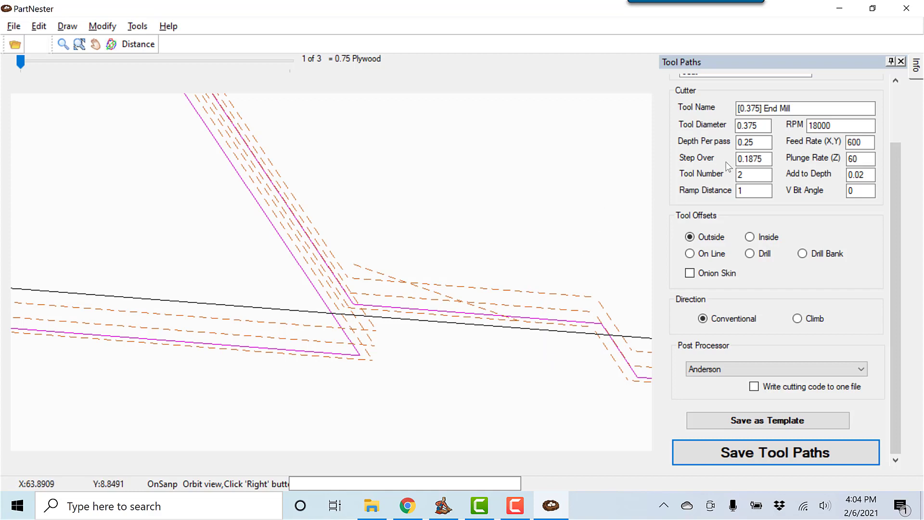
- Set the depth per pass of the 3Cut layer to 2
drag(894, 218, 896, 165)
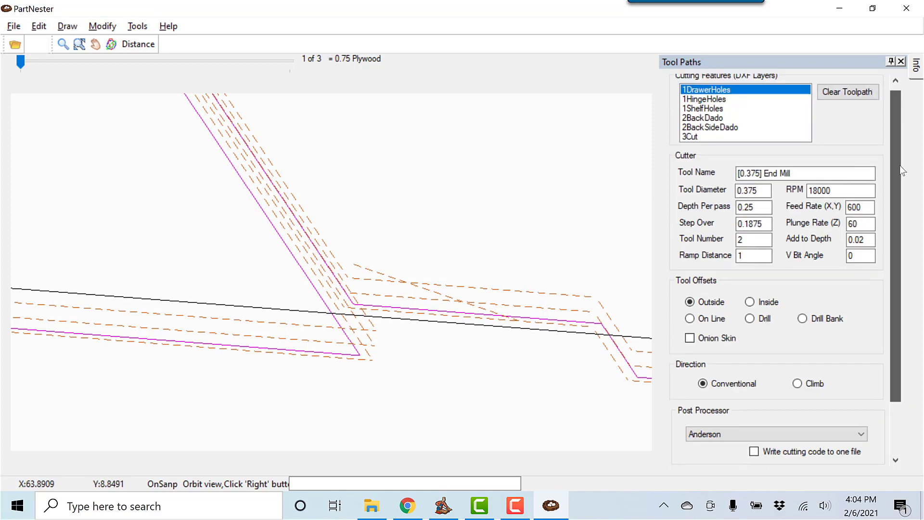
click(691, 140)
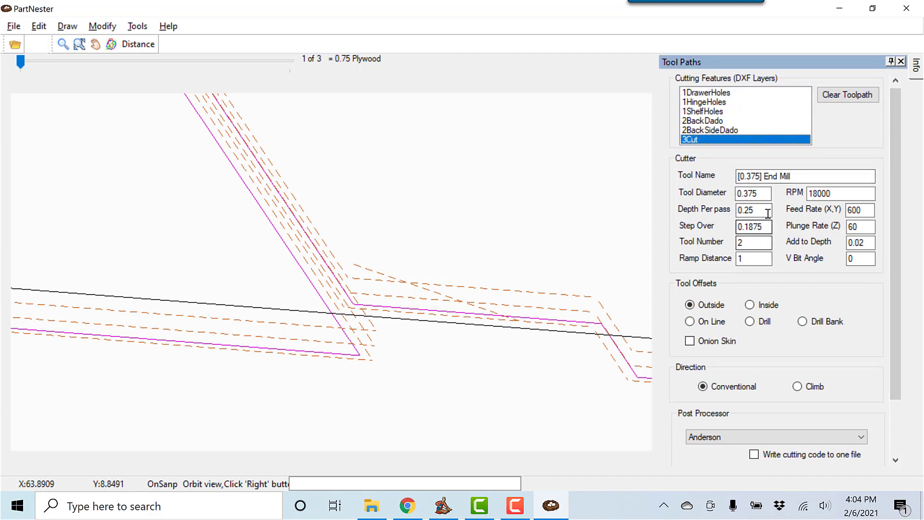
click(745, 211)
double_click(745, 211)
text(2)
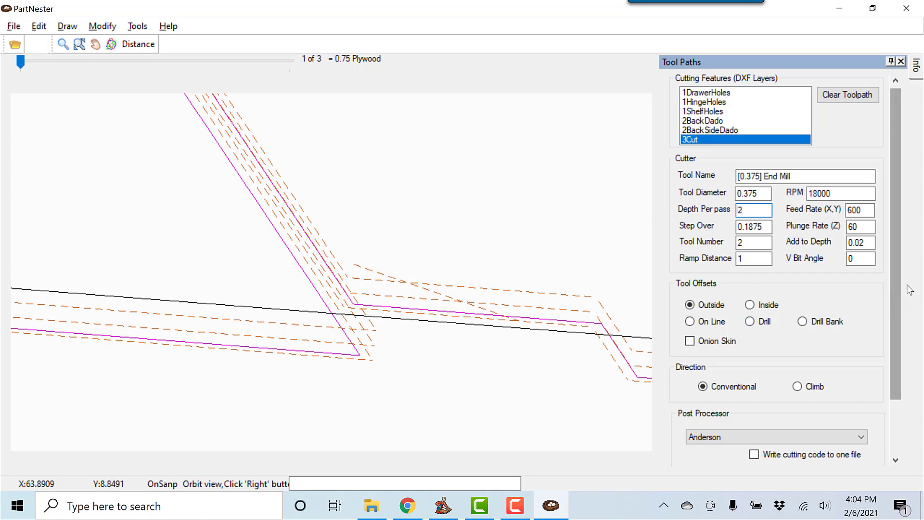
- Regenerate the tool paths with the depth per pass of 2, saving them as Demo, and inspect the ramp entry
scroll(893, 285, down, 3)
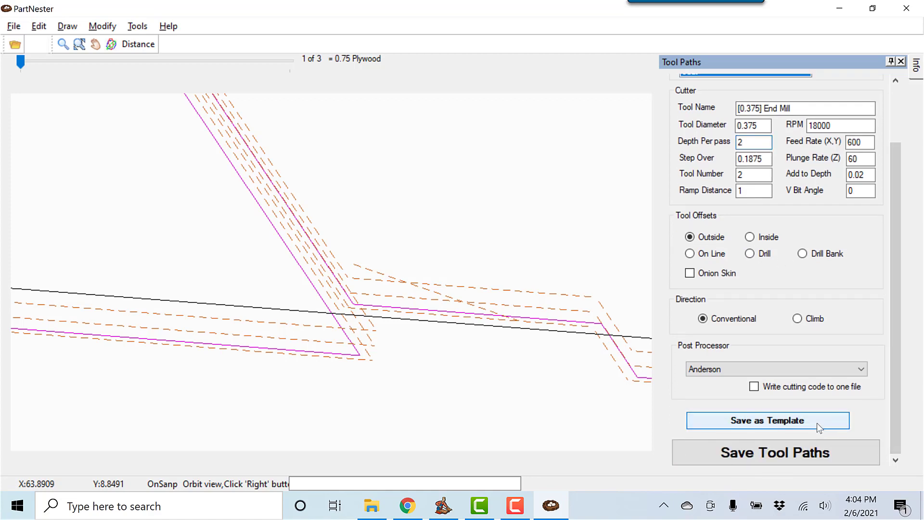
click(753, 452)
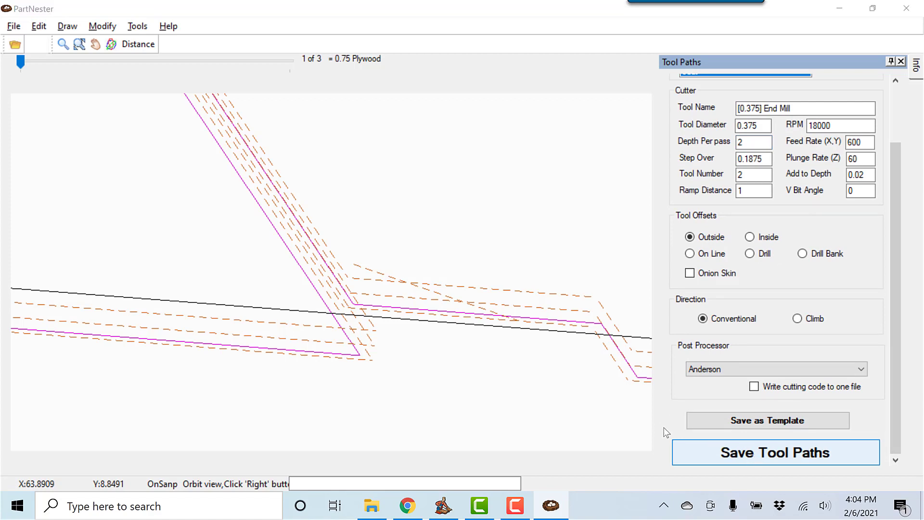
text(De)
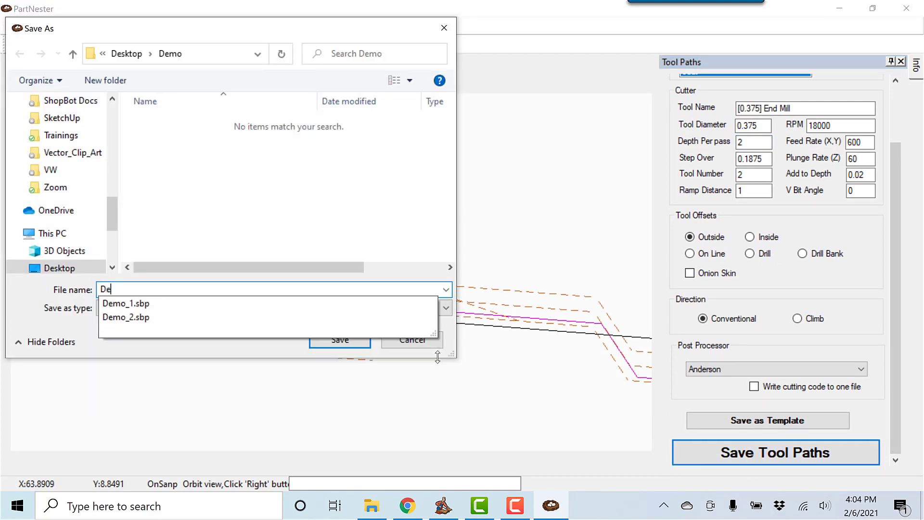
text(mo)
key(Return)
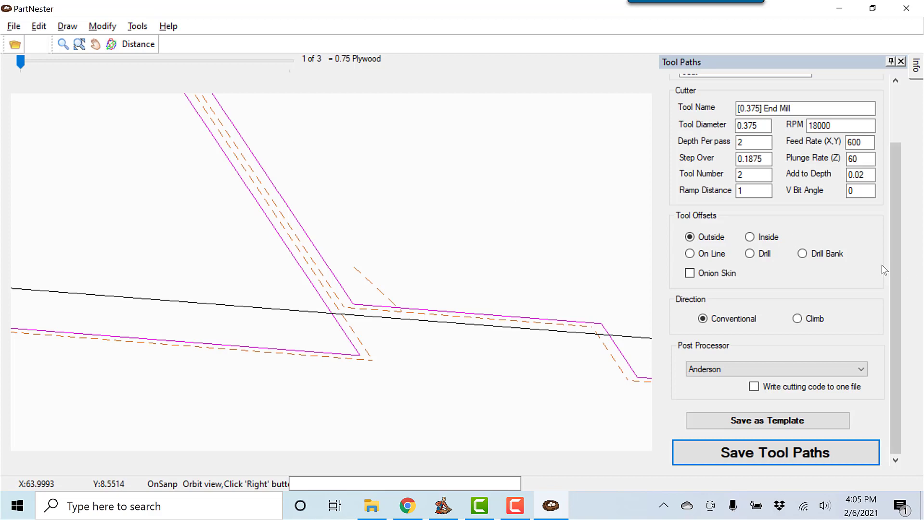
drag(896, 284, 900, 226)
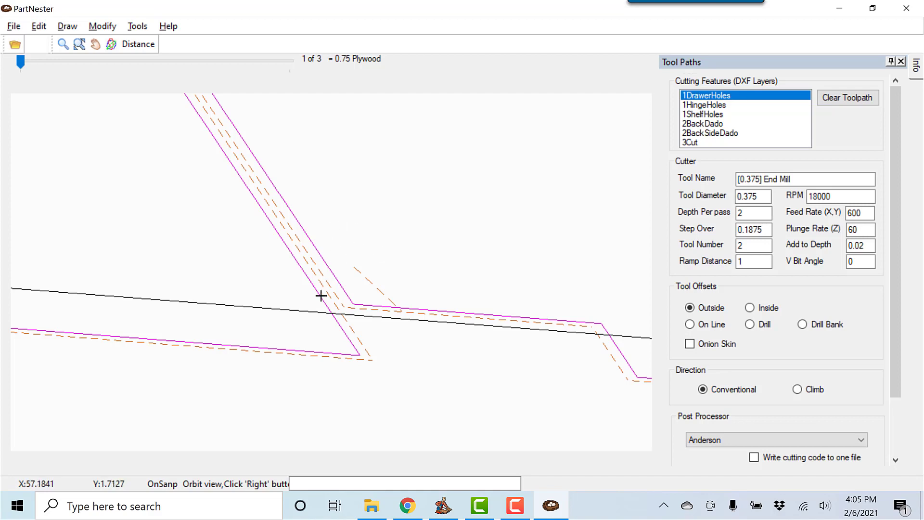
scroll(396, 290, down, 3)
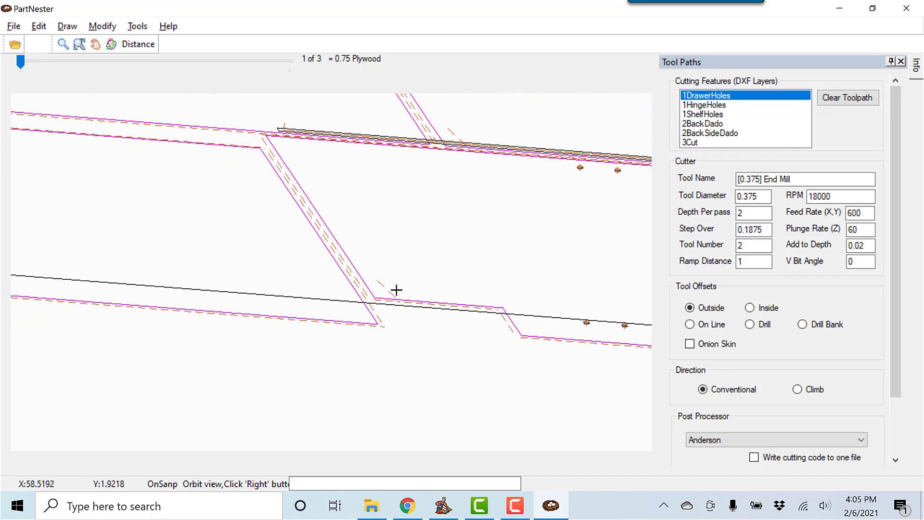
scroll(396, 290, up, 2)
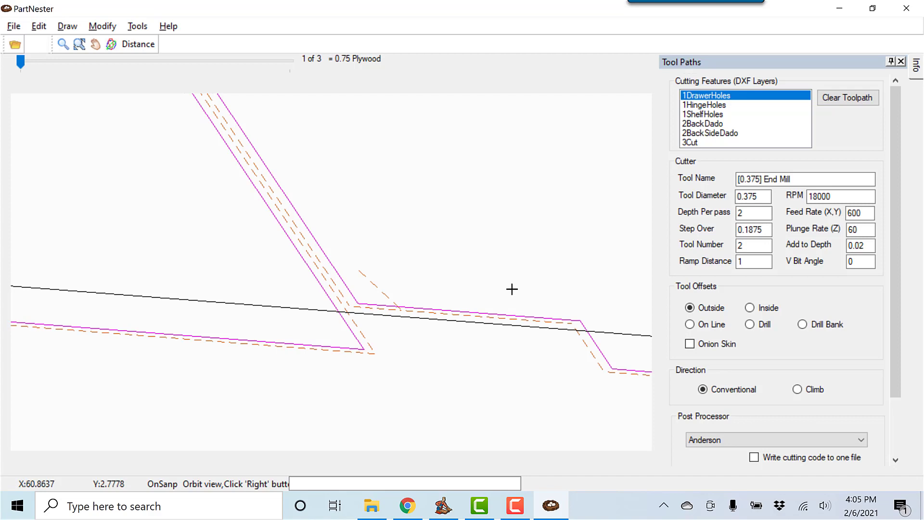
- Check the Onion Skin thickness in the nesting settings
click(139, 26)
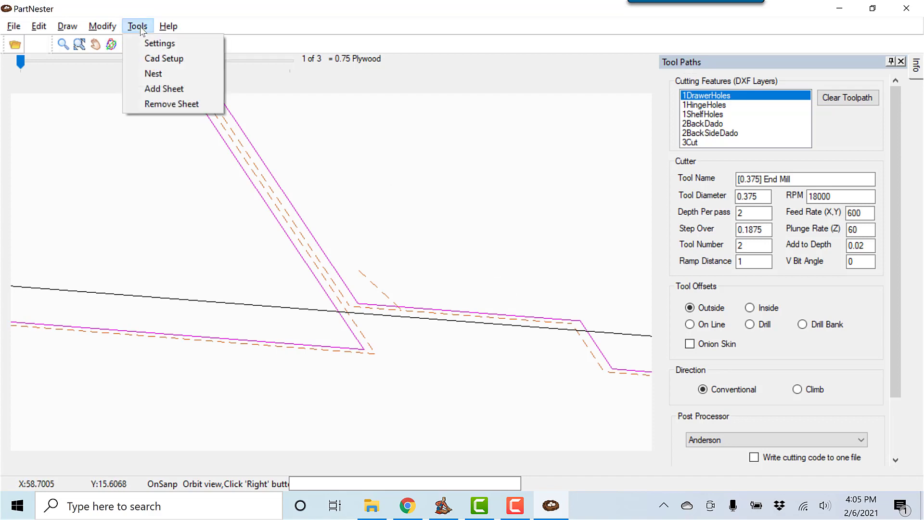
click(150, 43)
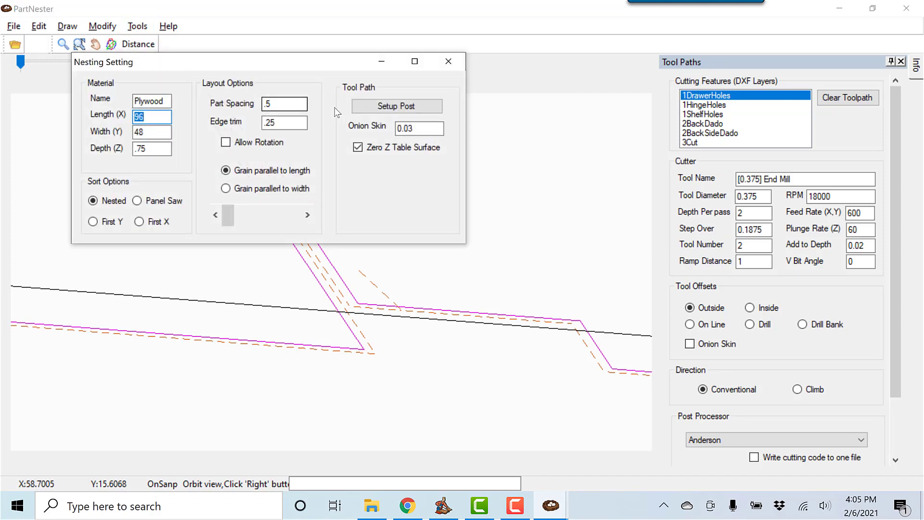
double_click(398, 129)
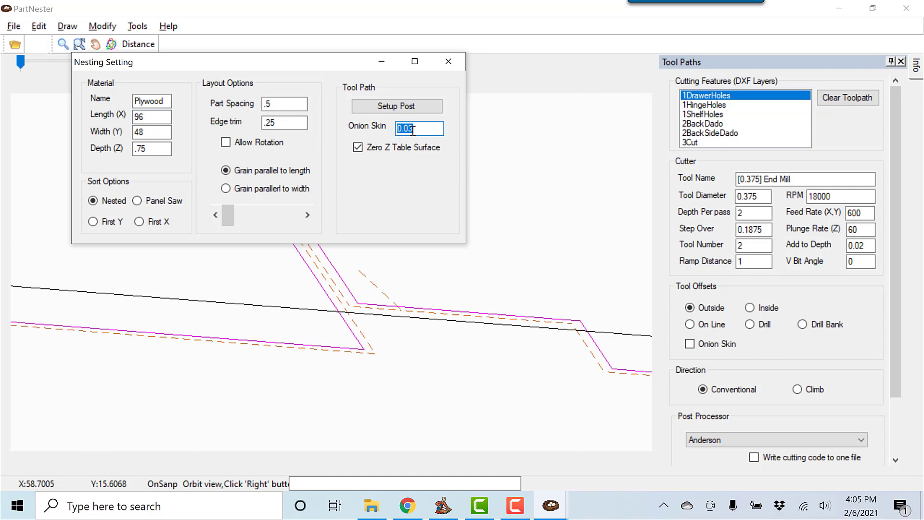
click(433, 132)
drag(418, 130, 393, 131)
click(447, 65)
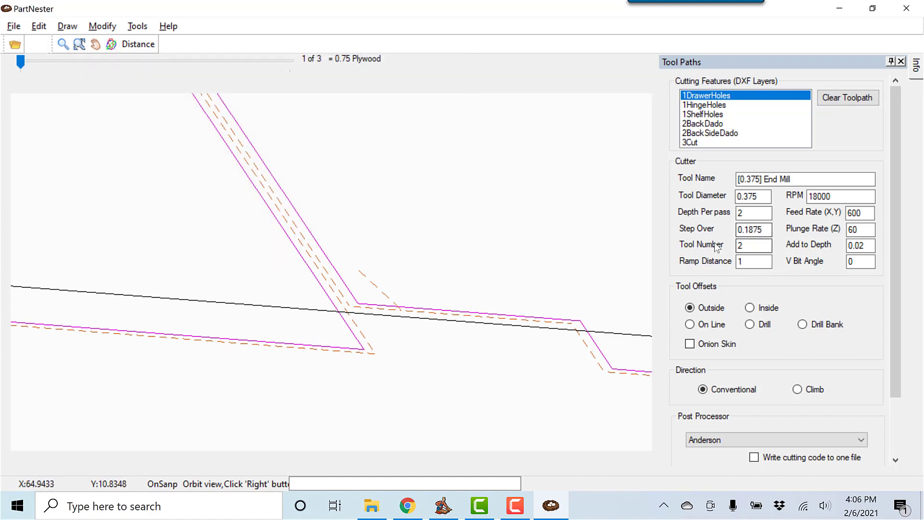
- Enable Onion Skin for the 3Cut layer and save the tool paths as Demo
click(691, 143)
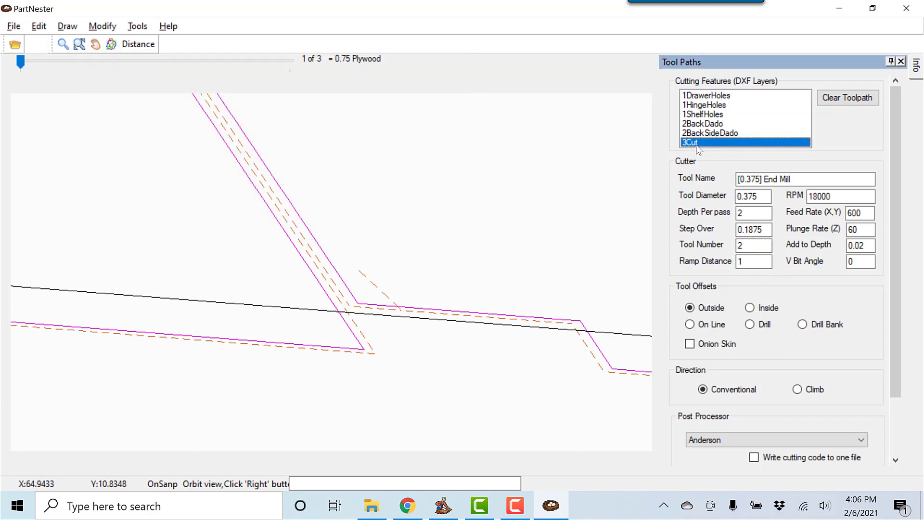
click(689, 344)
scroll(891, 311, down, 3)
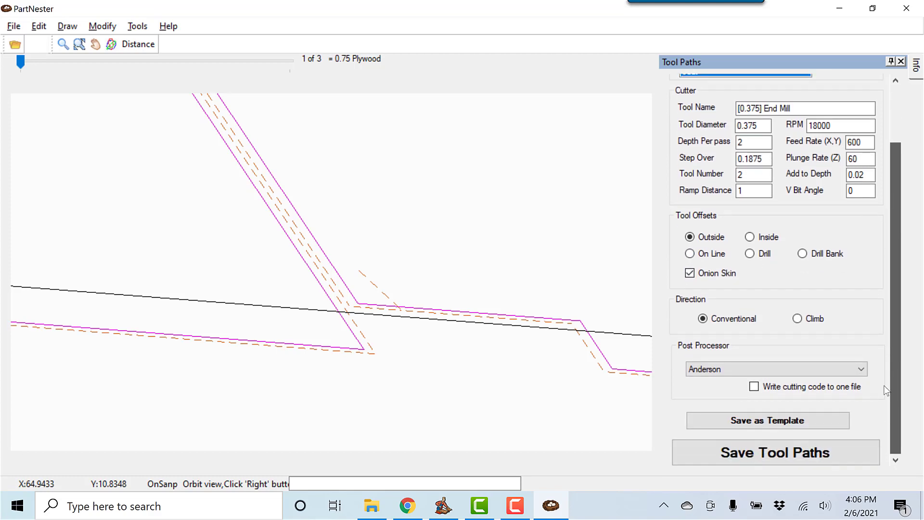
click(778, 455)
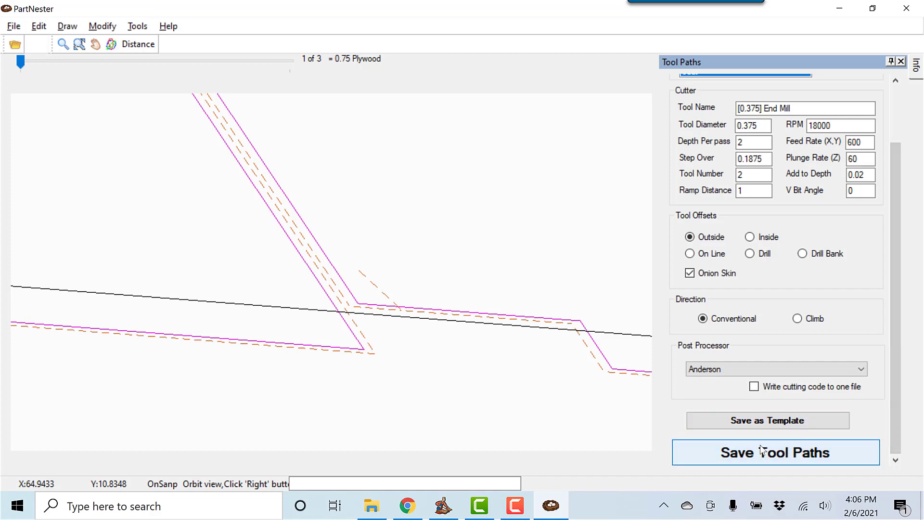
text(Demo)
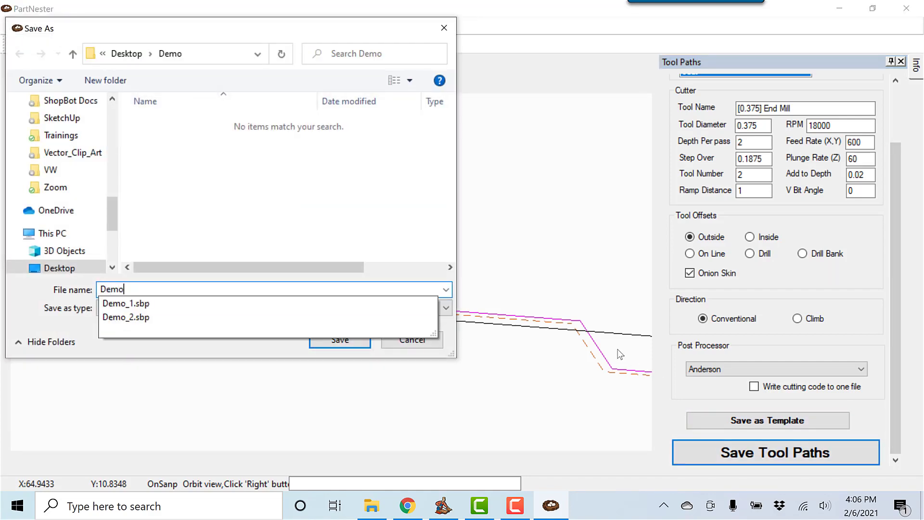
key(Return)
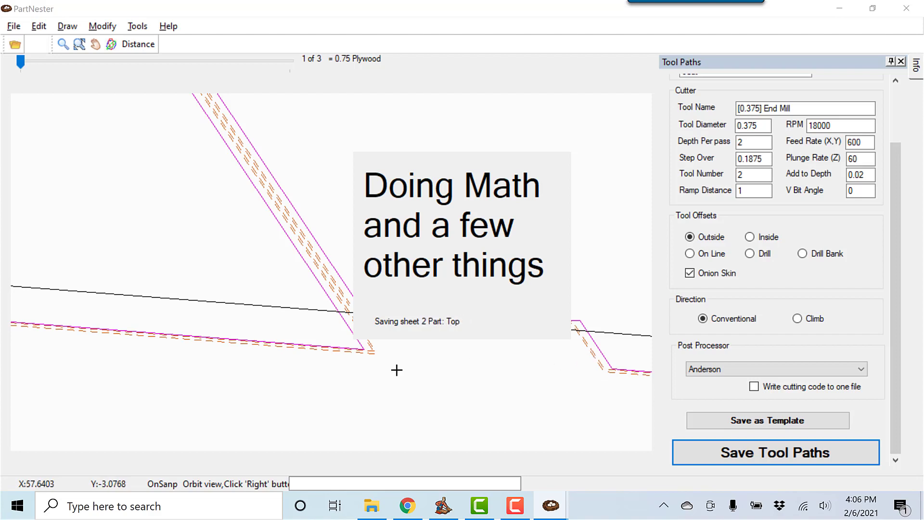
- Examine the onion skin passes around the 3Cut part outlines on the first plywood sheet
scroll(411, 324, up, 4)
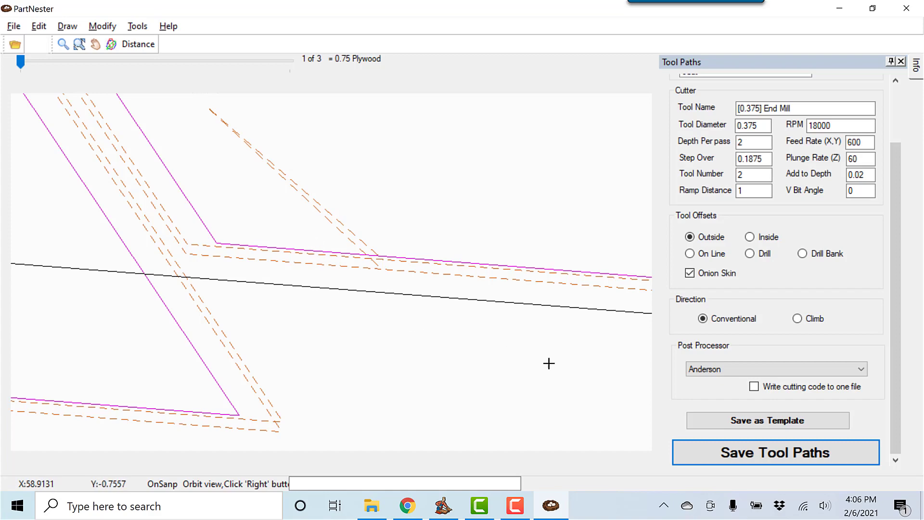
scroll(595, 380, down, 5)
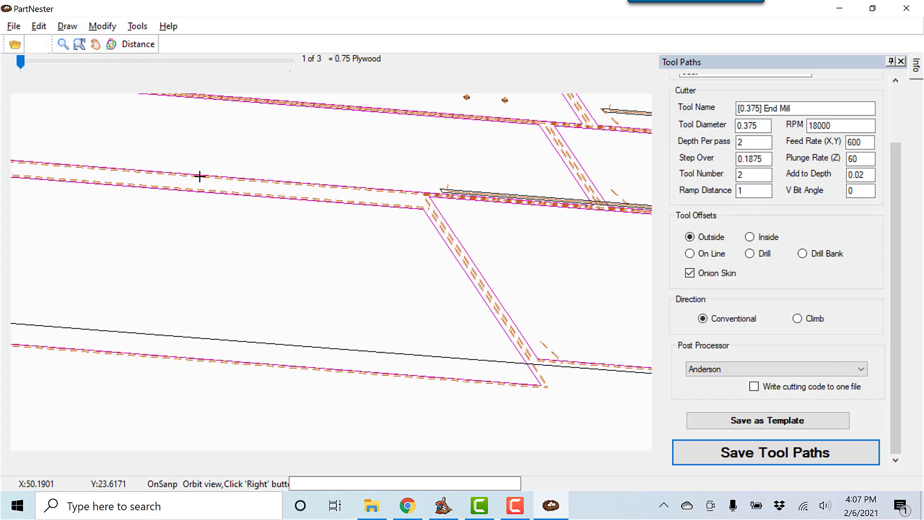
scroll(324, 229, down, 4)
mouse_move(336, 267)
middle_down()
mouse_move(315, 290)
mouse_move(358, 302)
middle_up()
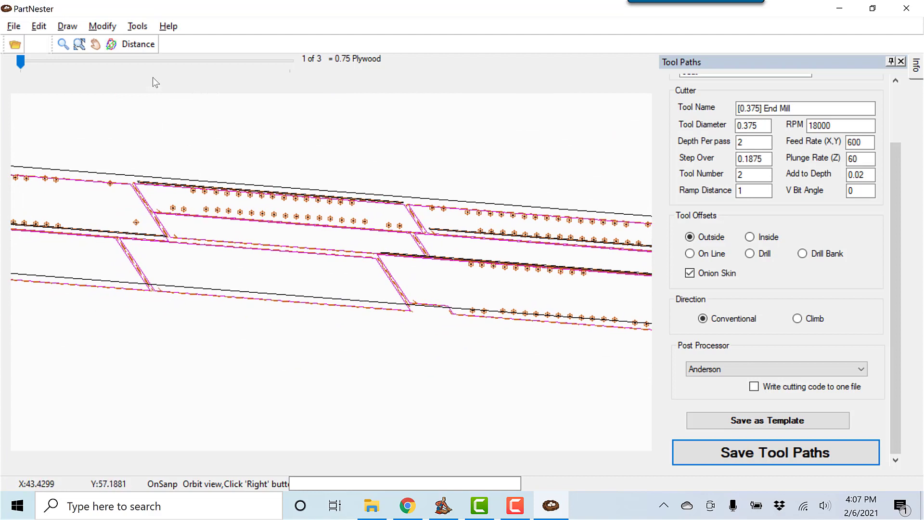
- Inspect the onion skin tool paths around the parts on the second plywood sheet
click(78, 45)
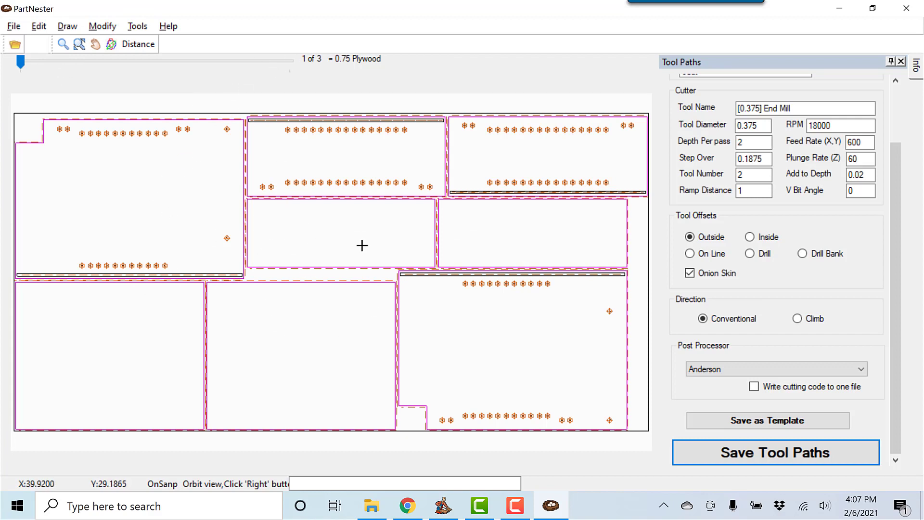
click(290, 62)
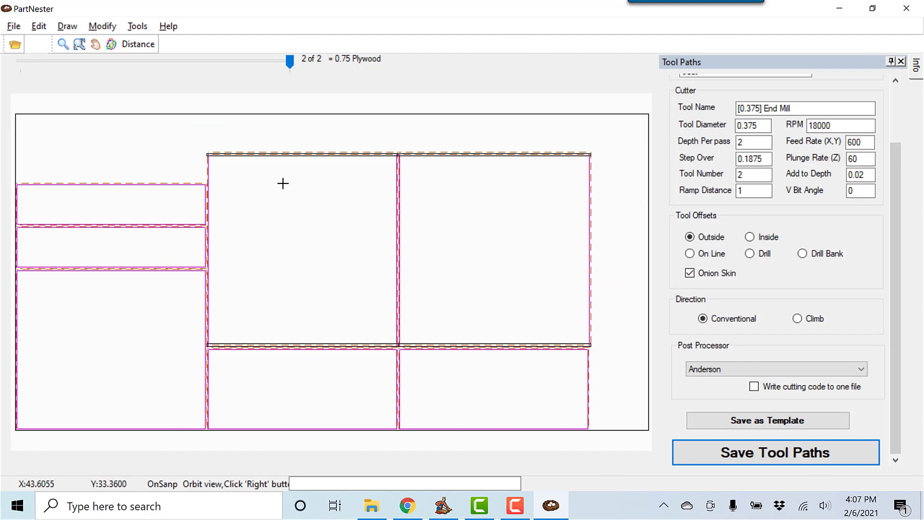
scroll(395, 351, up, 2)
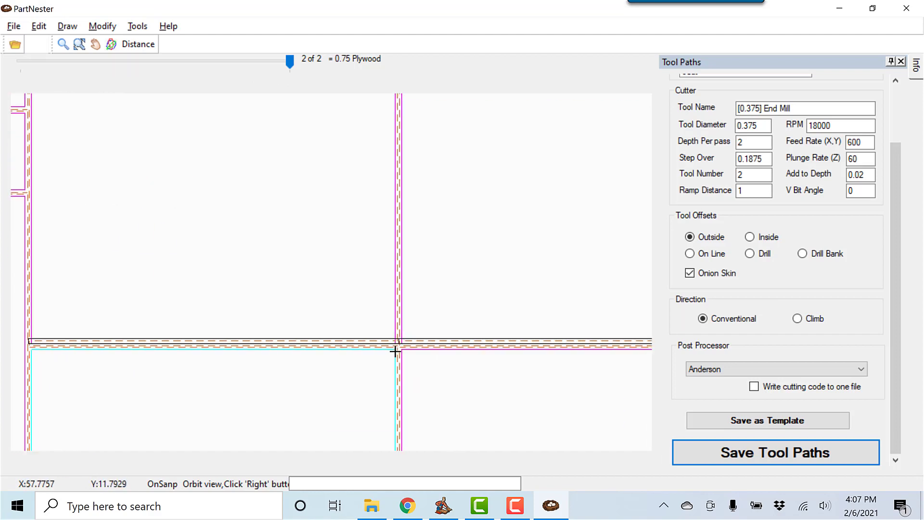
scroll(394, 351, up, 5)
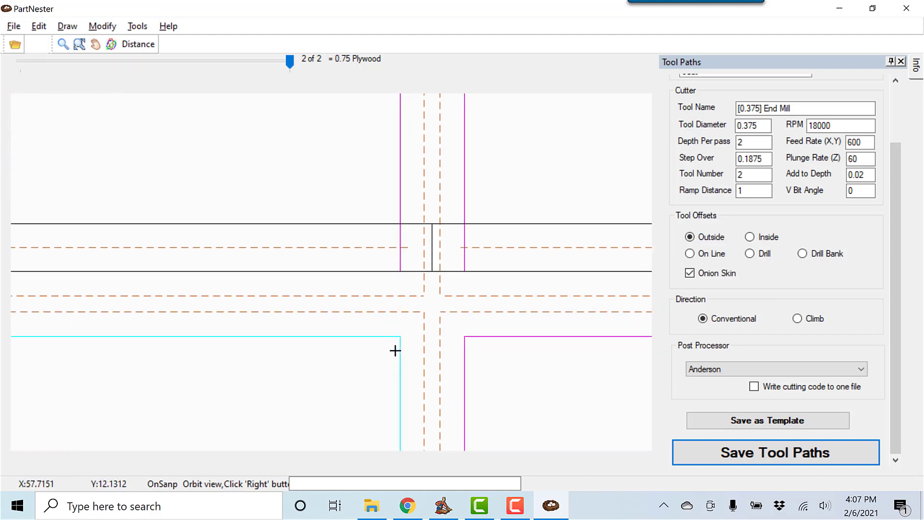
scroll(395, 351, down, 5)
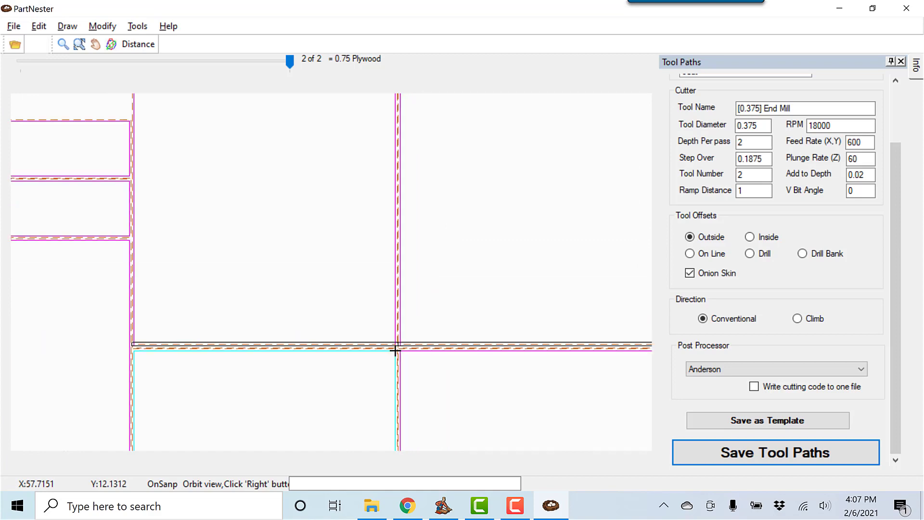
scroll(394, 351, down, 3)
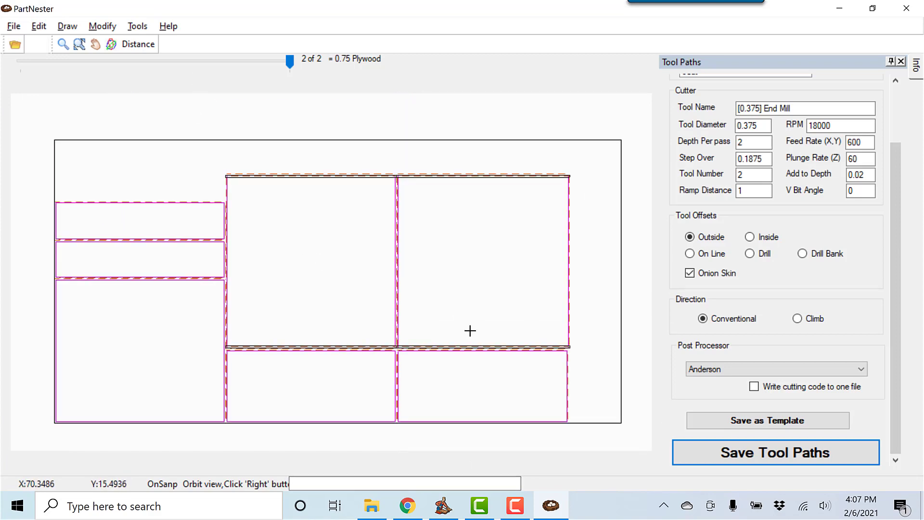
- Close the current nest, switch to Cabinet Parts Pro and set the Base and Wall cabinet quantities to 2
click(906, 14)
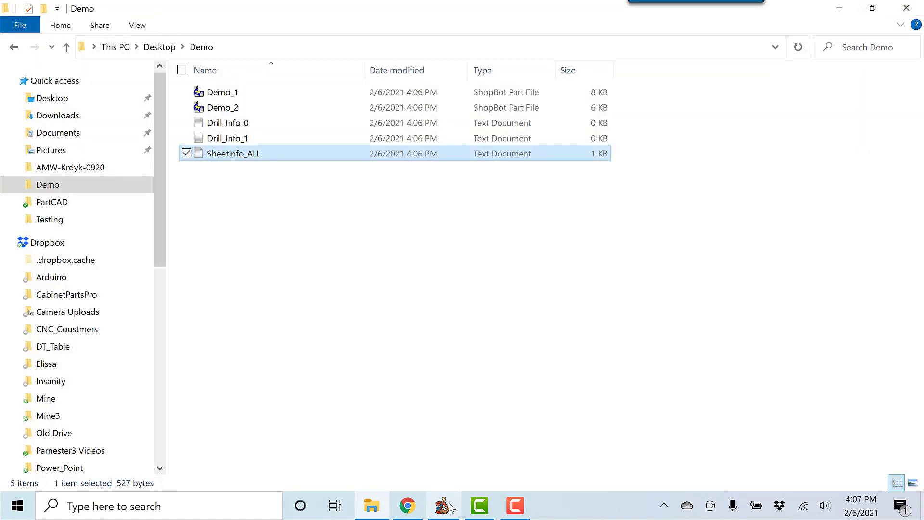
click(443, 506)
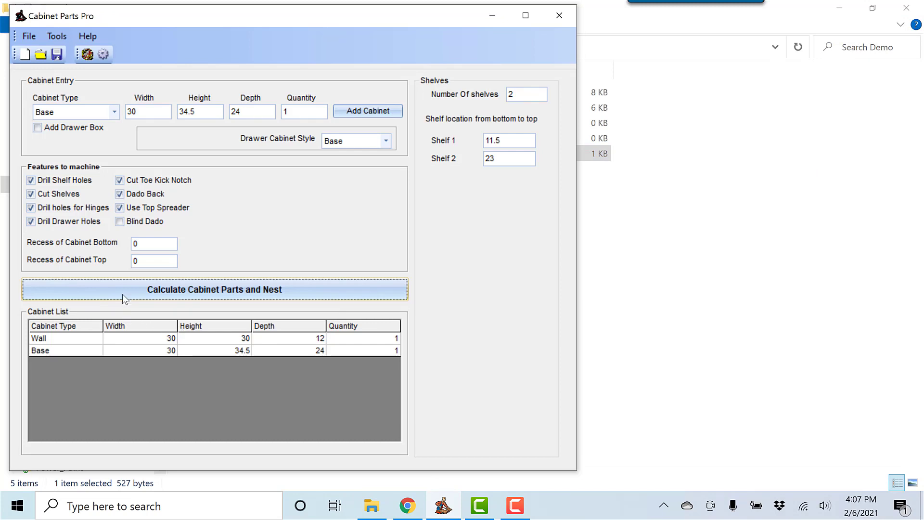
double_click(379, 352)
text(2)
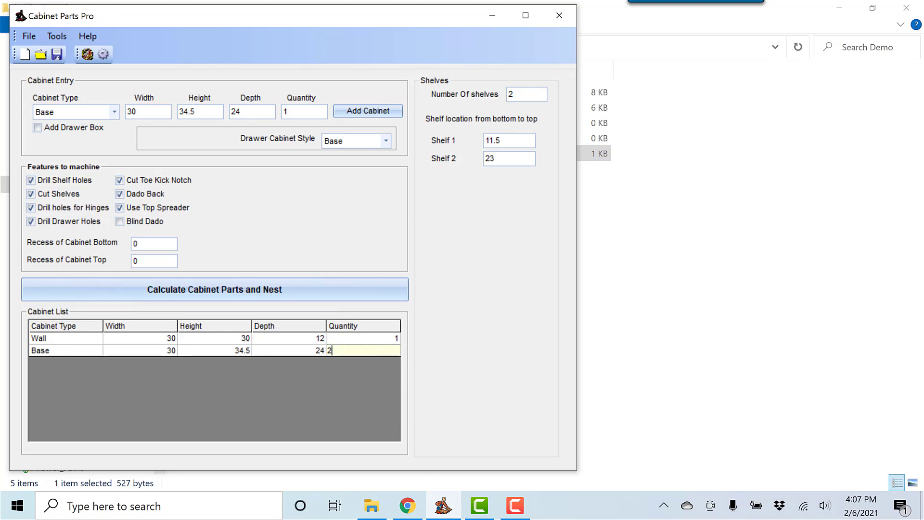
click(374, 337)
click(375, 337)
text(2)
- Calculate and nest the cabinet parts, and look through the resulting plywood sheets
click(314, 294)
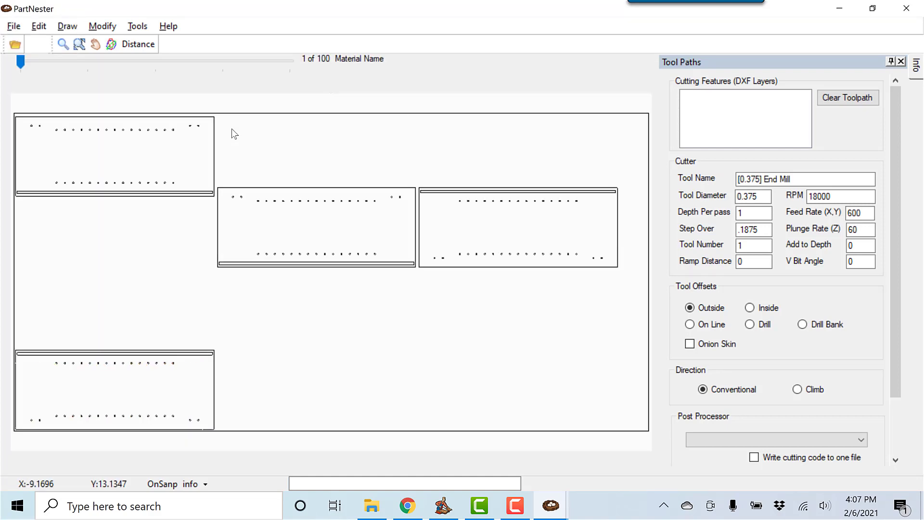
click(145, 67)
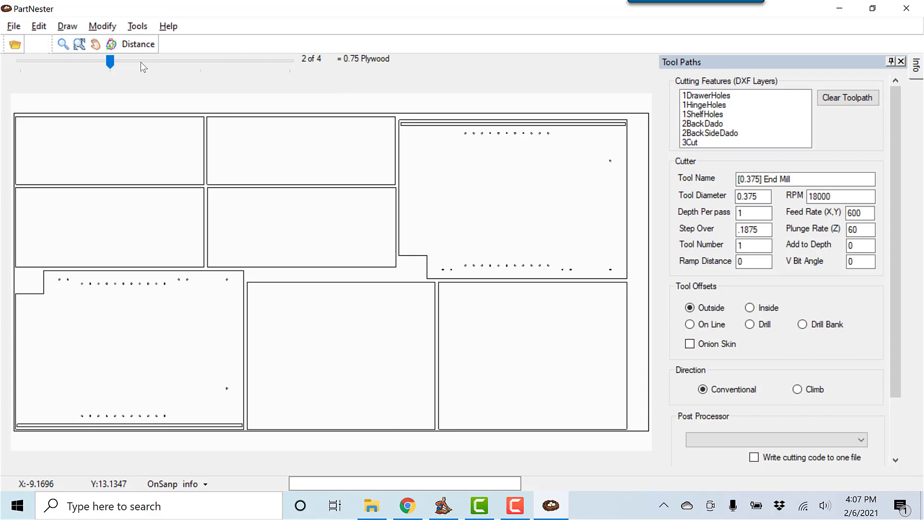
click(191, 67)
click(256, 68)
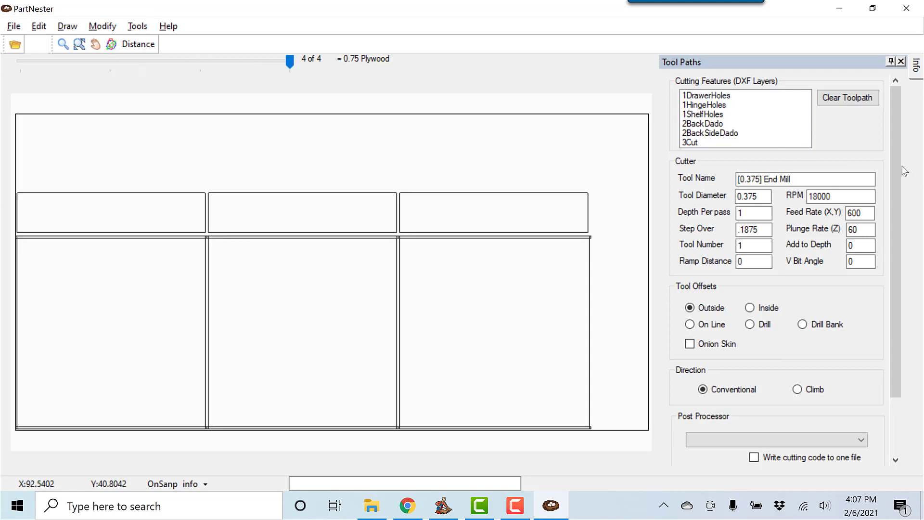
- Save the tool paths for the new nest as Demo in the Demo folder and minimize the folder window
drag(893, 169, 888, 280)
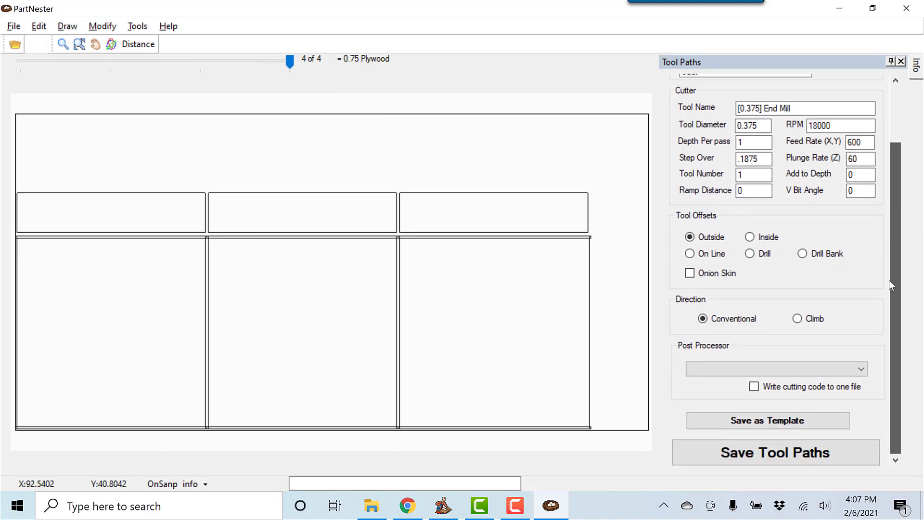
click(827, 454)
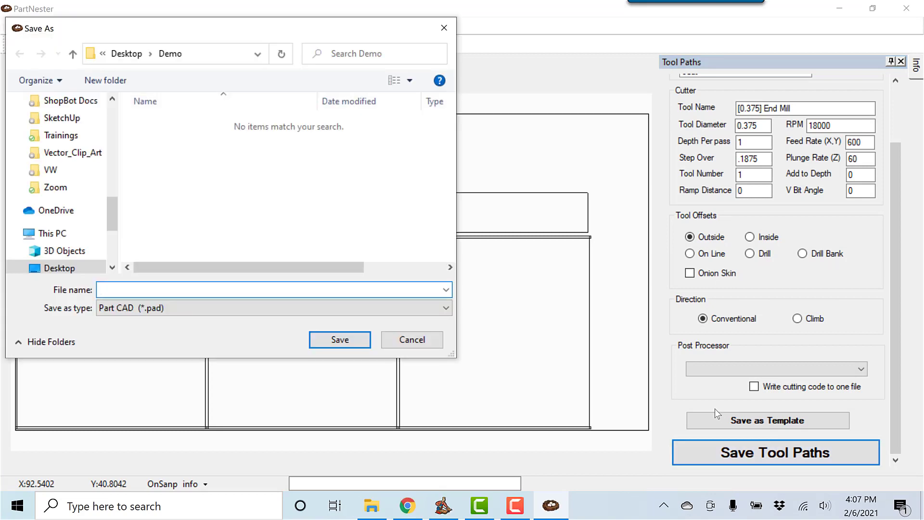
text(Demo)
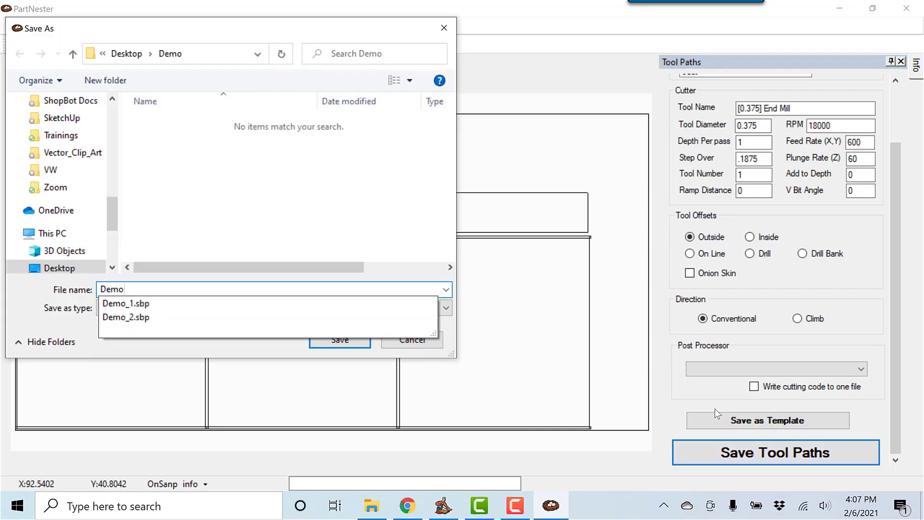
key(Return)
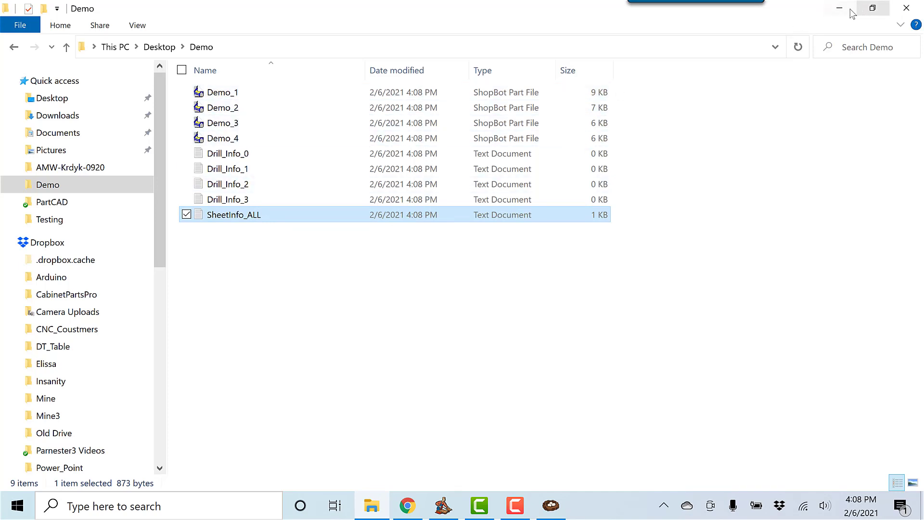
click(837, 11)
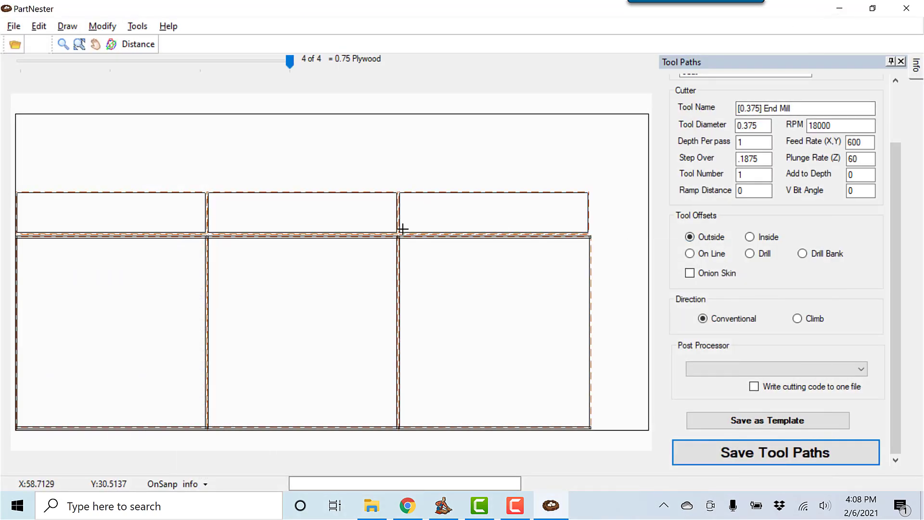
- Review the generated tool paths on the nested sheets, back to a close look at the first plywood sheet
click(217, 58)
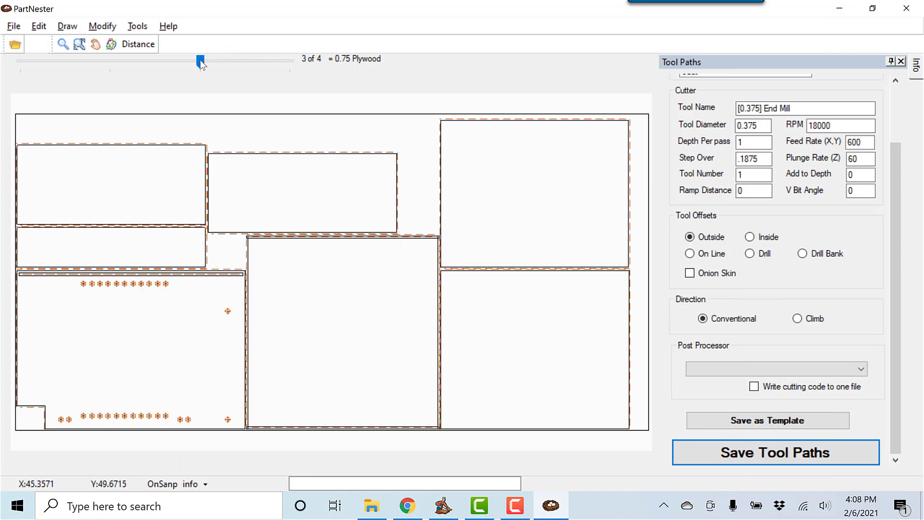
click(110, 65)
click(71, 62)
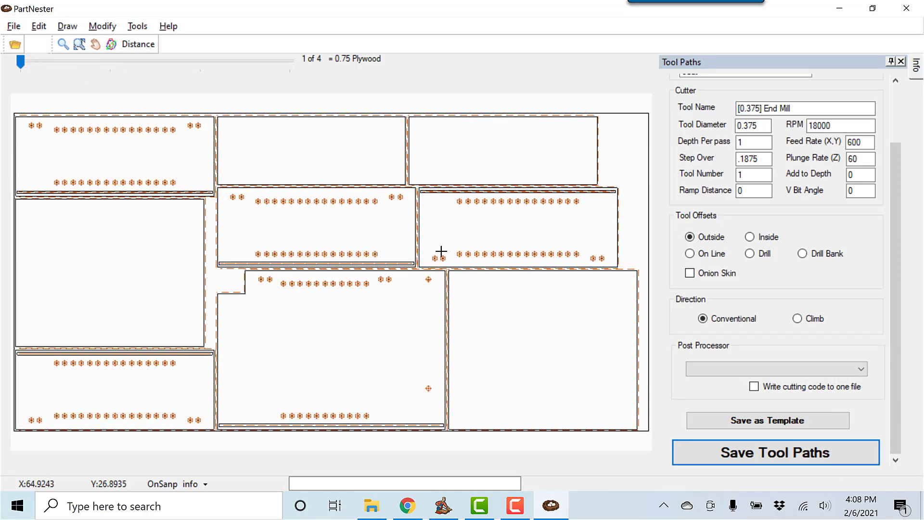
scroll(435, 247, up, 2)
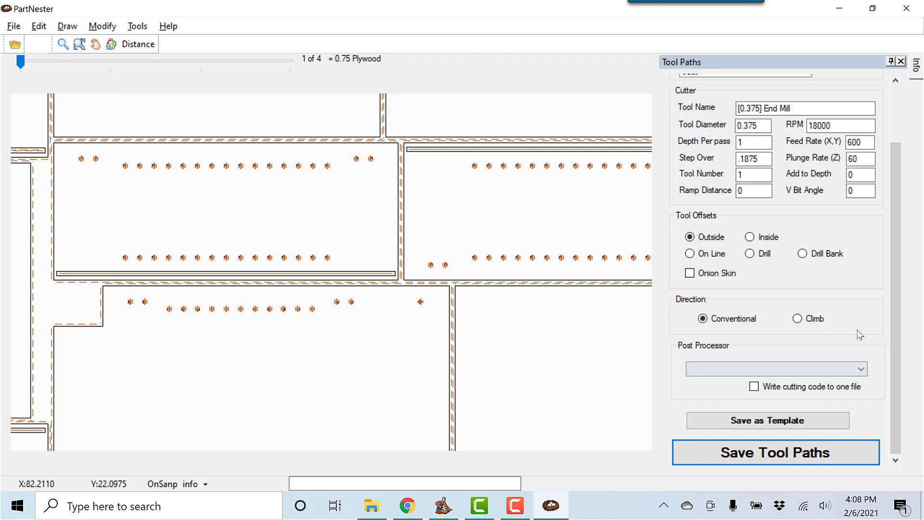
scroll(895, 356, up, 2)
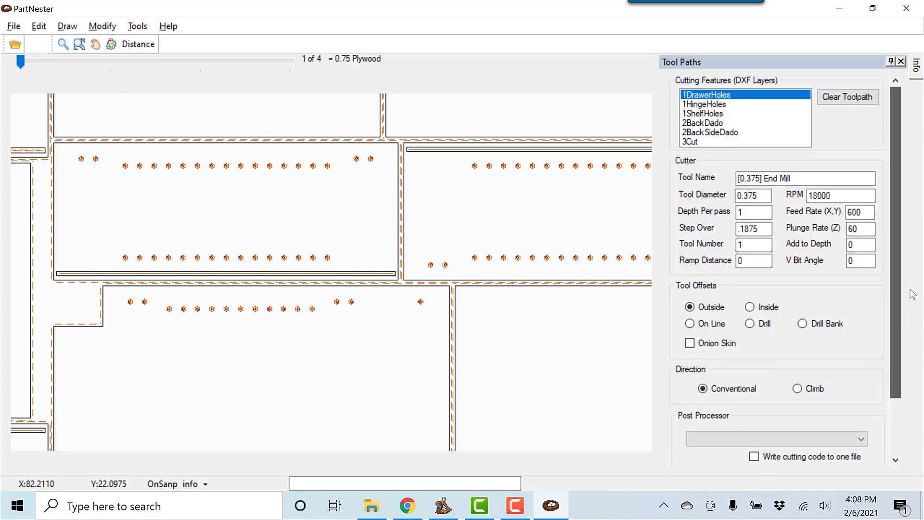